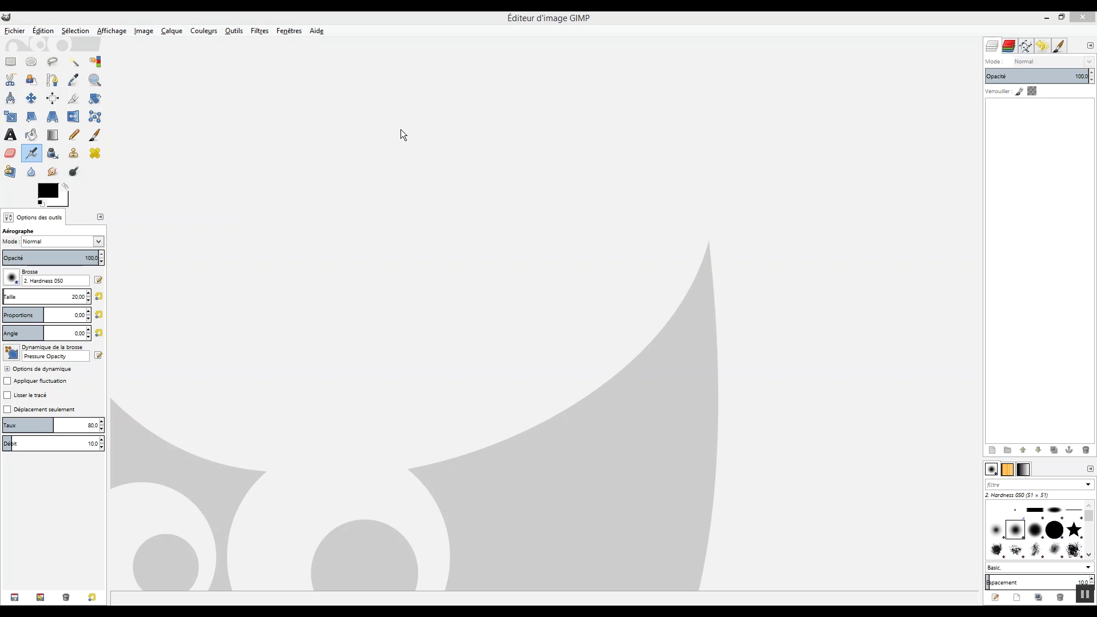
Step: Open the image Ex.14.jpg and duplicate its layer
left_click(16, 32)
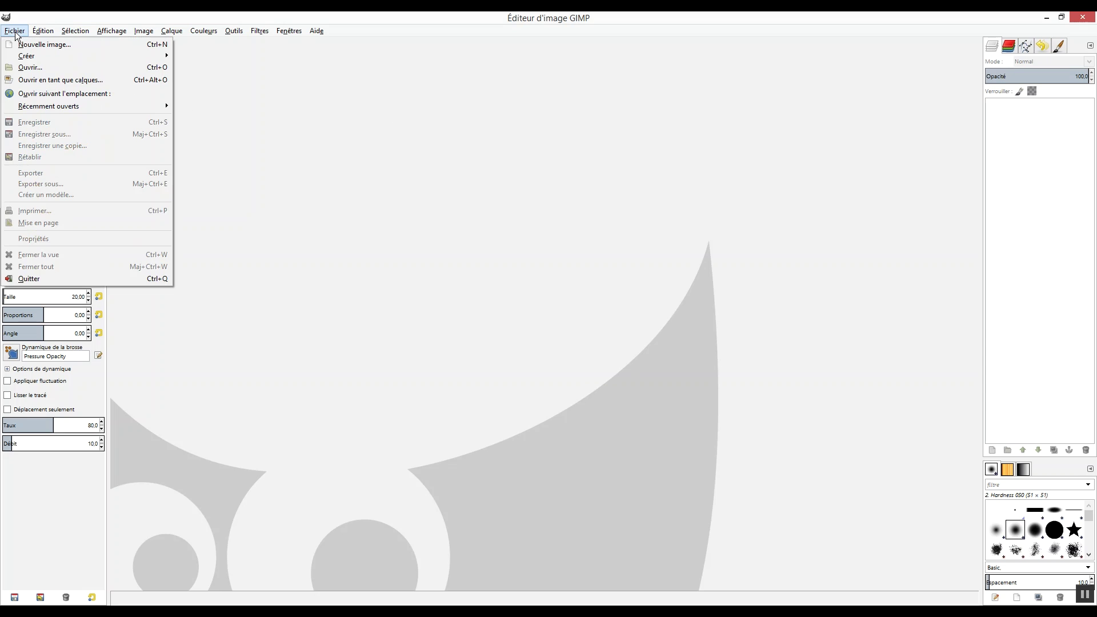
left_click(30, 68)
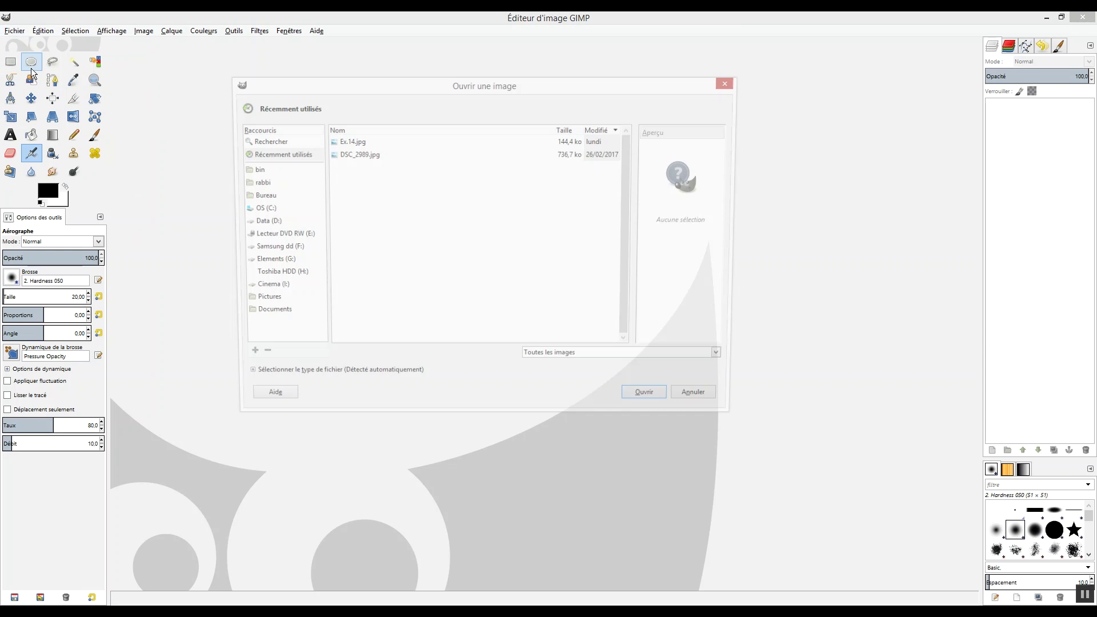
left_click(353, 142)
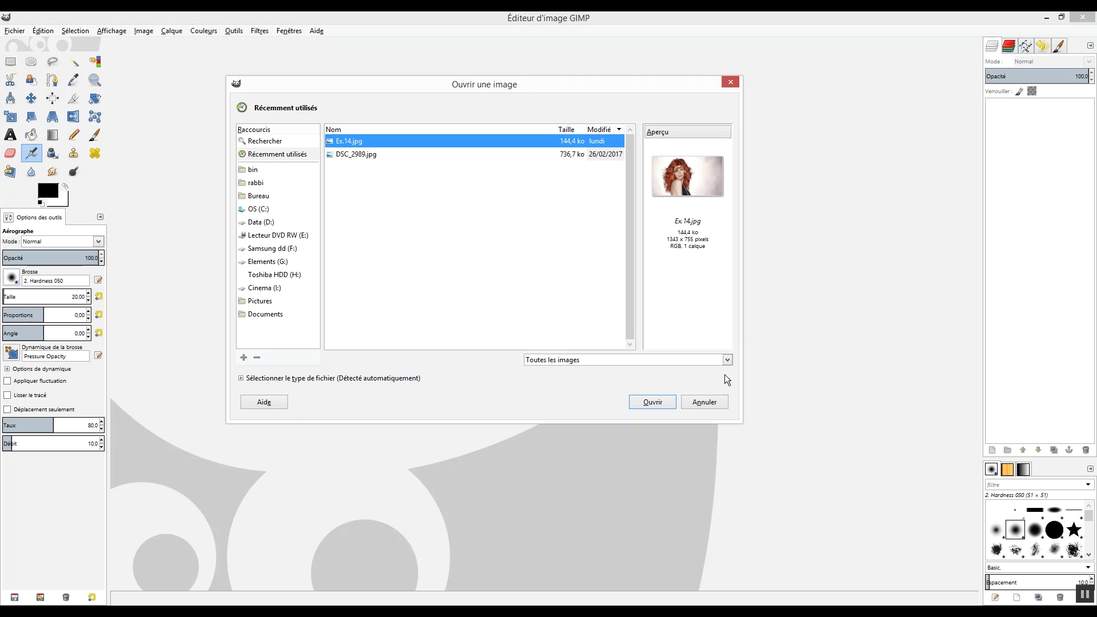
left_click(663, 403)
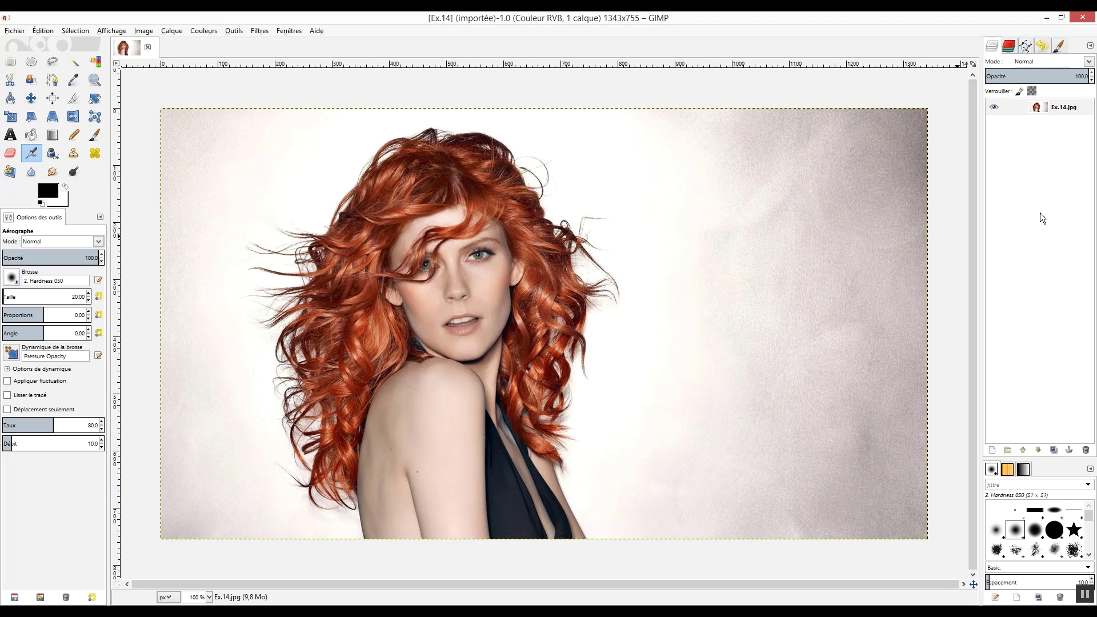
right_click(1040, 111)
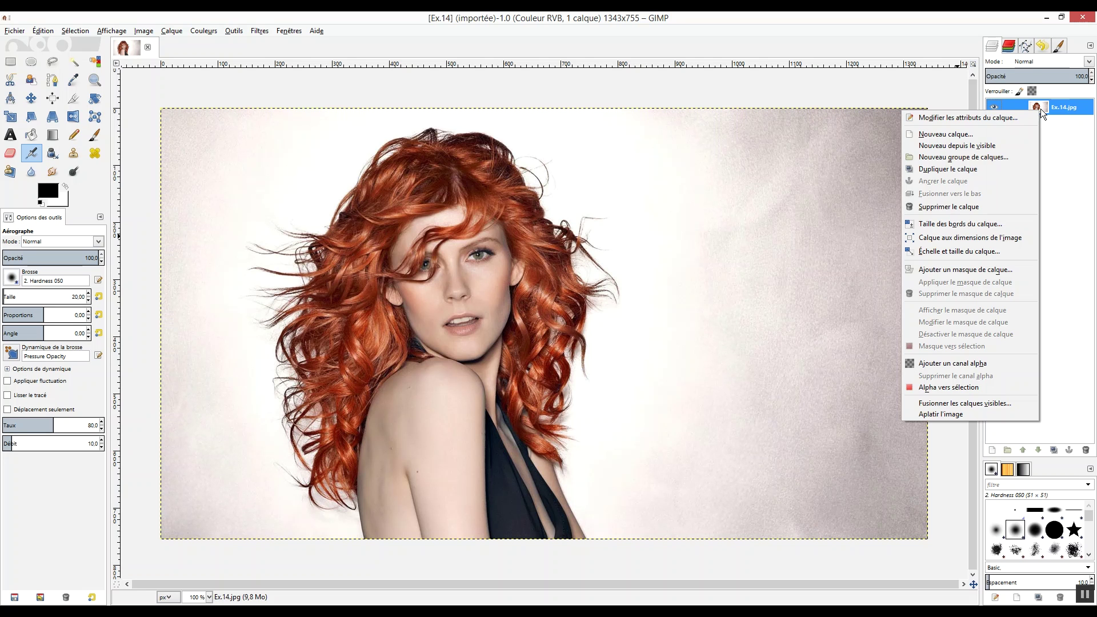
left_click(970, 171)
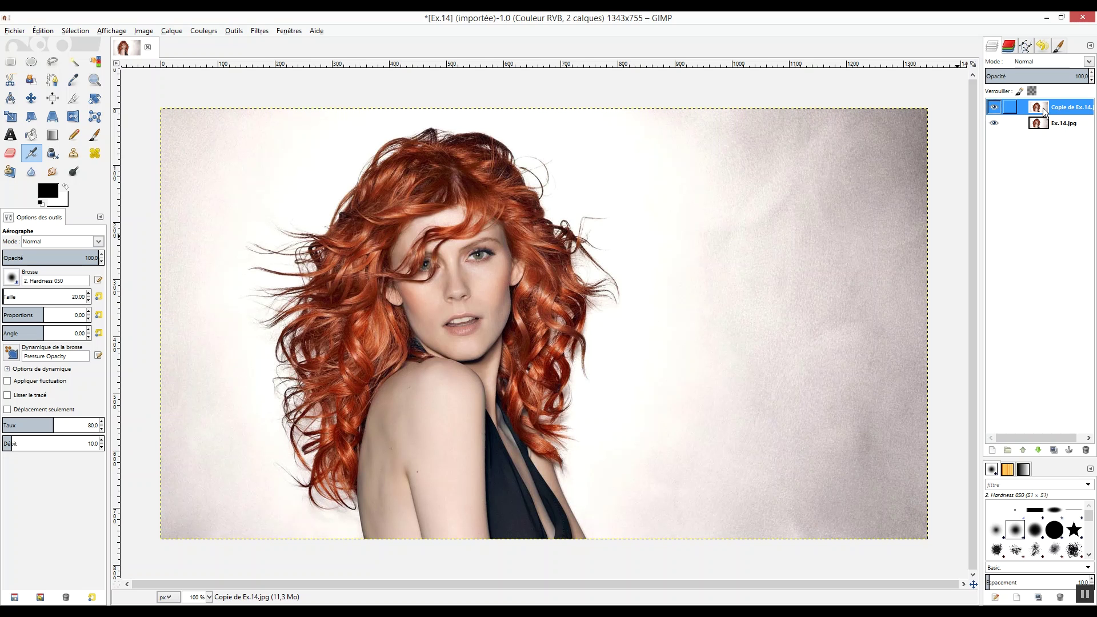
Step: Brighten the duplicated layer with Levels by lowering the white input level of the Value channel to 180
left_click(206, 32)
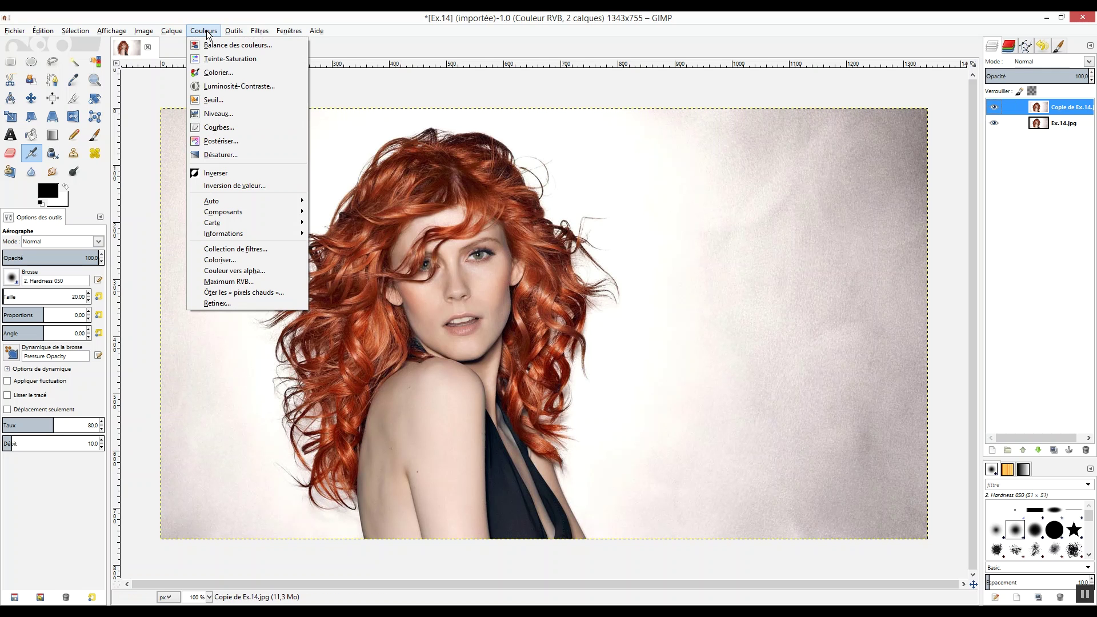
left_click(215, 114)
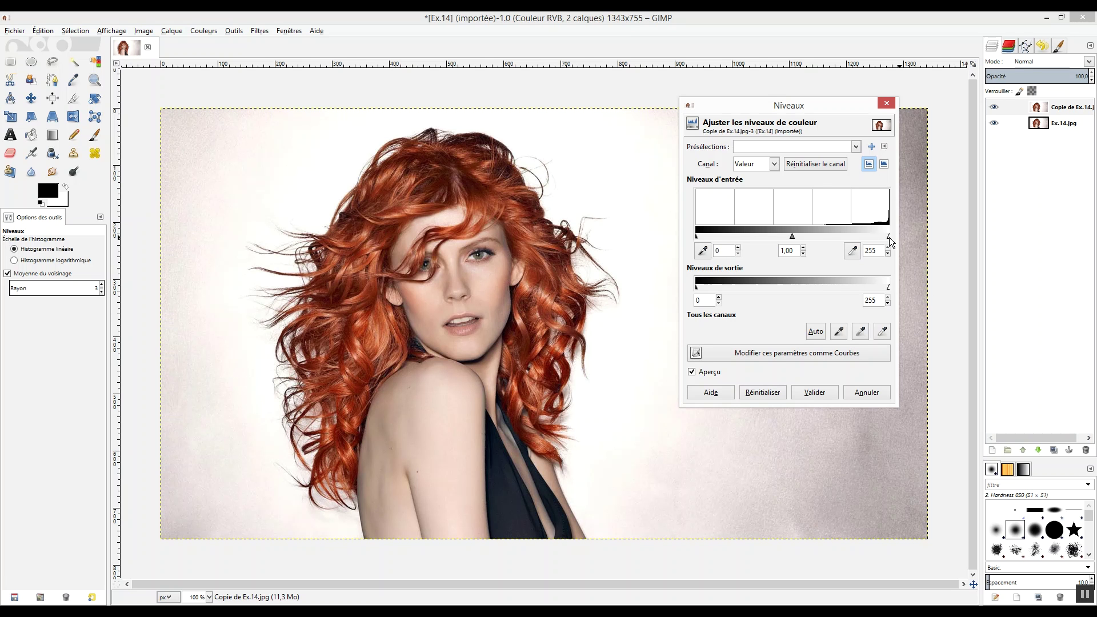
left_click_drag(888, 237, 832, 235)
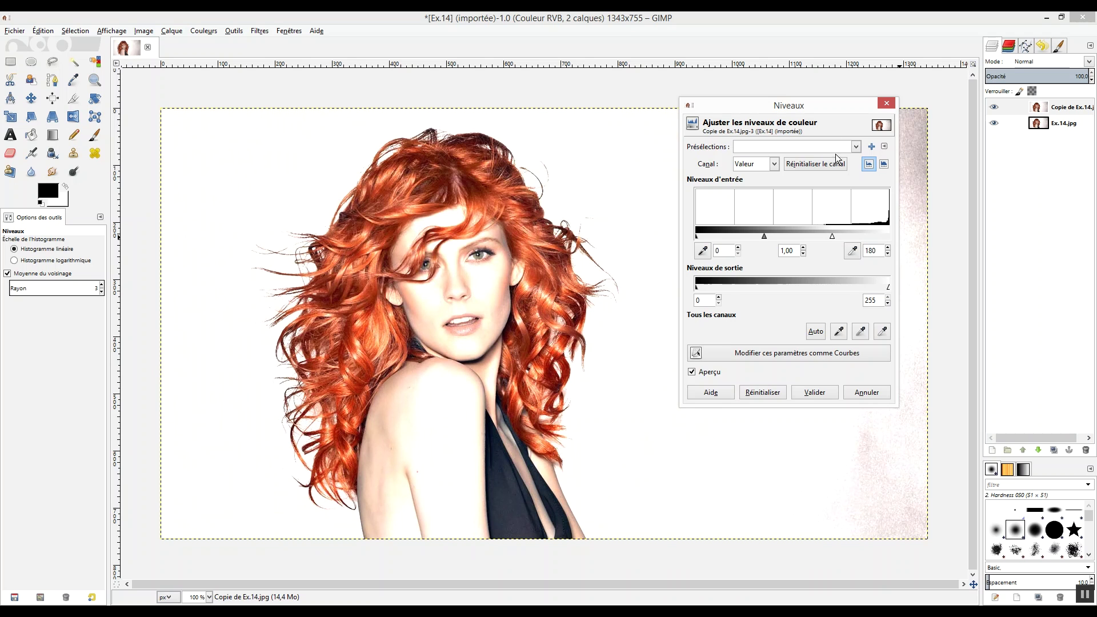
left_click_drag(835, 107, 819, 102)
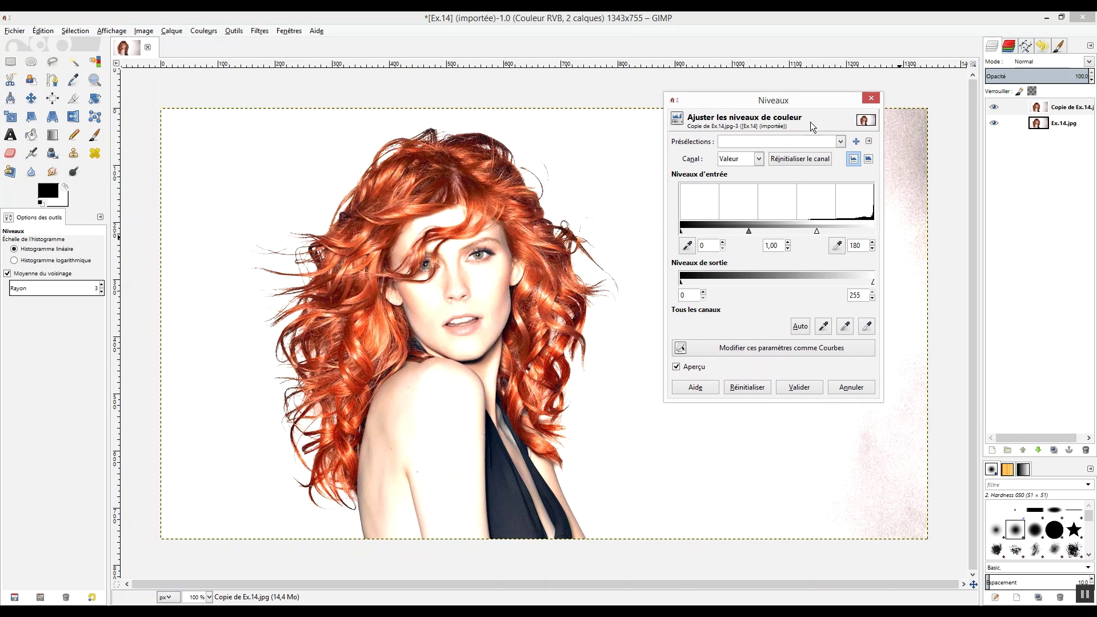
left_click(797, 388)
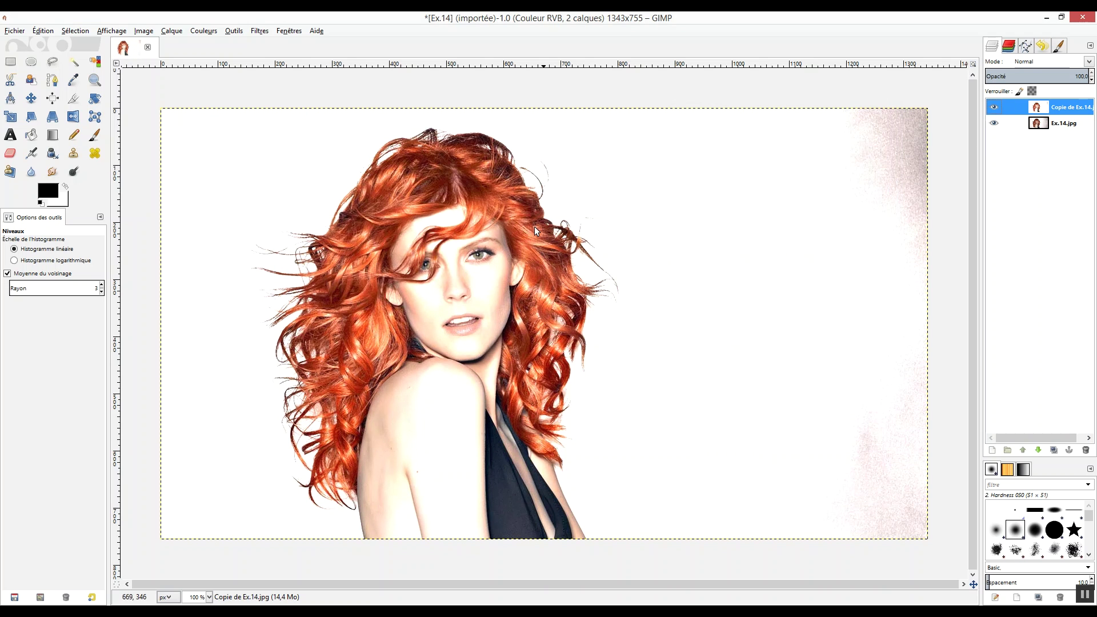
Step: Desaturate the duplicated layer using the Luminosité shade of grey
left_click(205, 32)
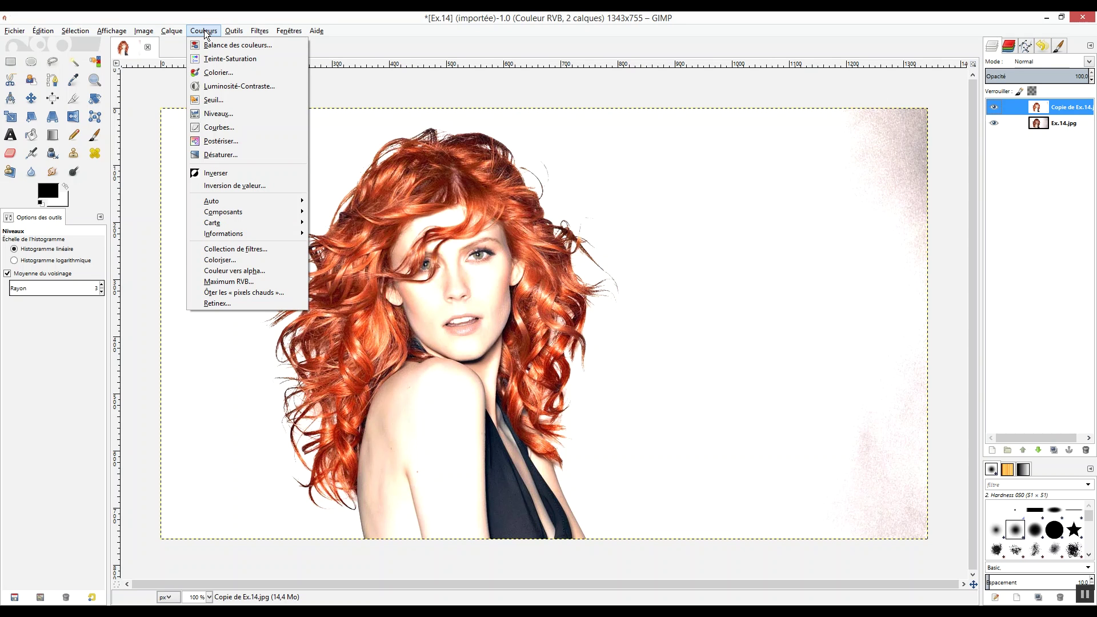
left_click(228, 155)
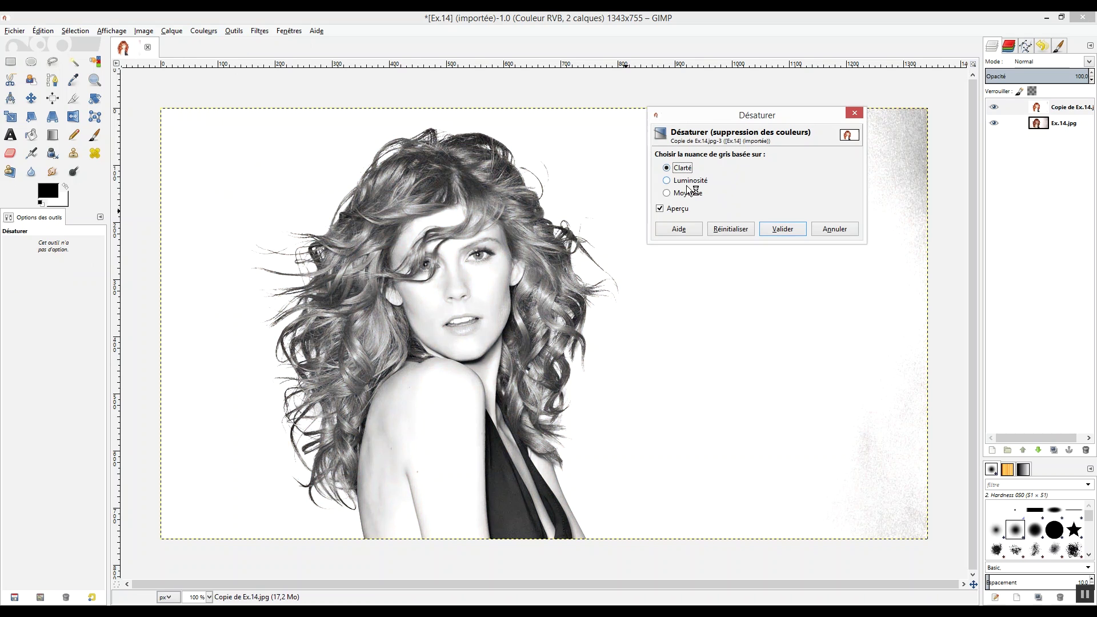
left_click(666, 181)
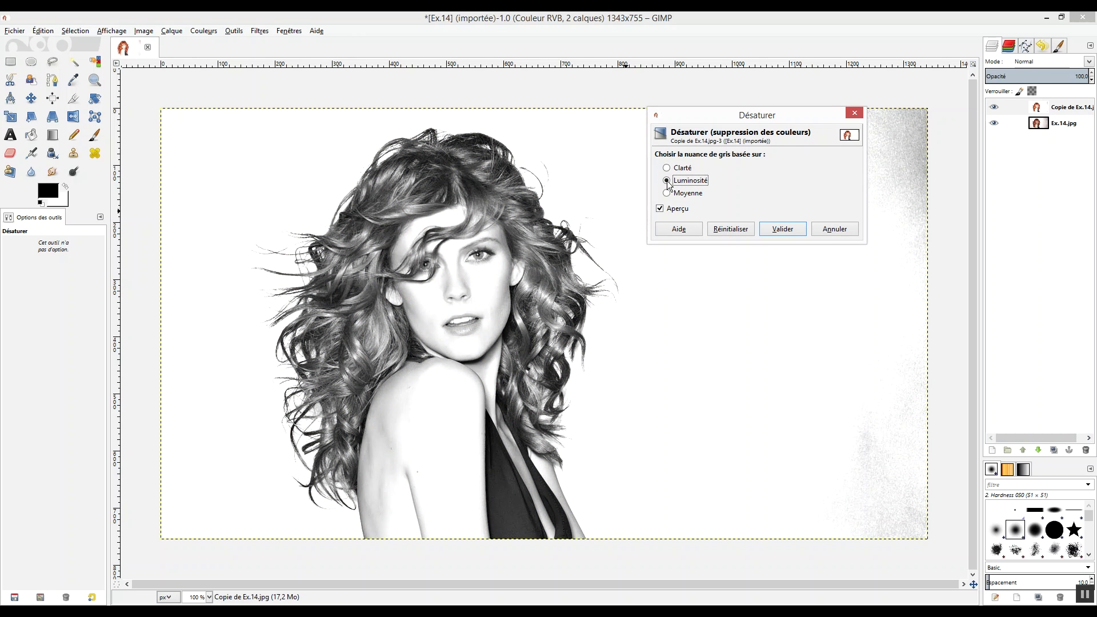
left_click(777, 226)
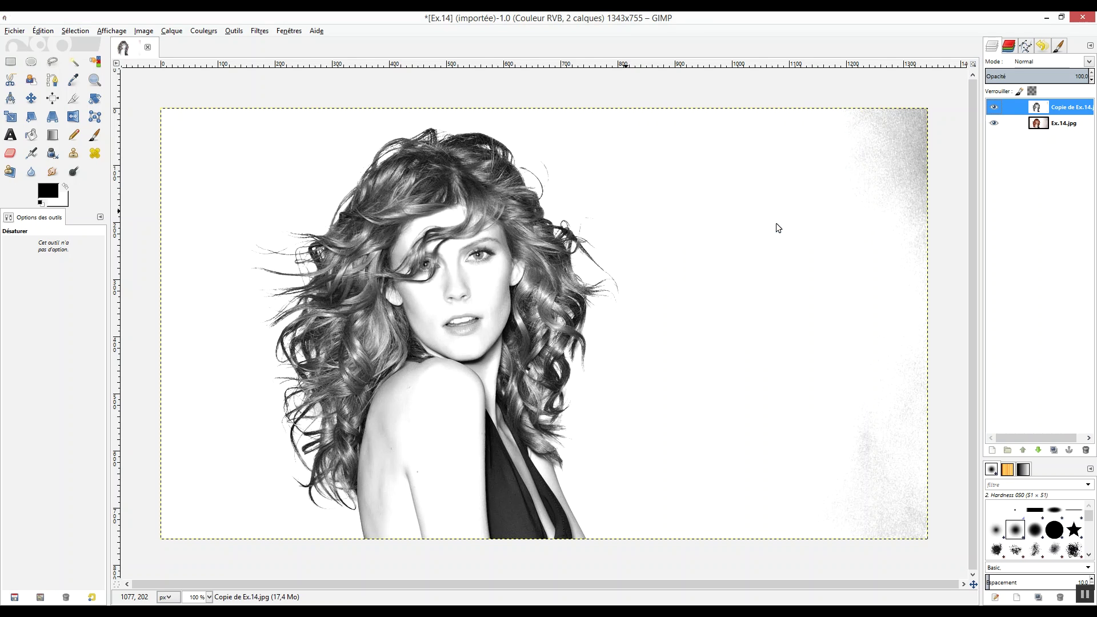
Step: Apply Curves to the copy, moving the white point to about seven-eighths and the black point to about five-eighths of the input range
left_click(205, 33)
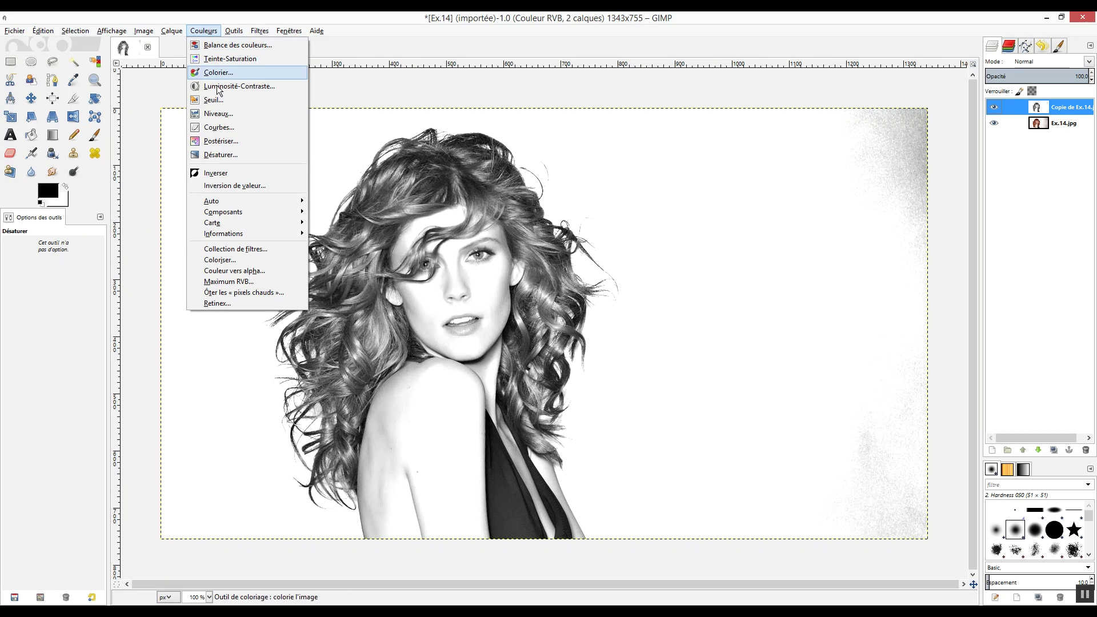
left_click(221, 128)
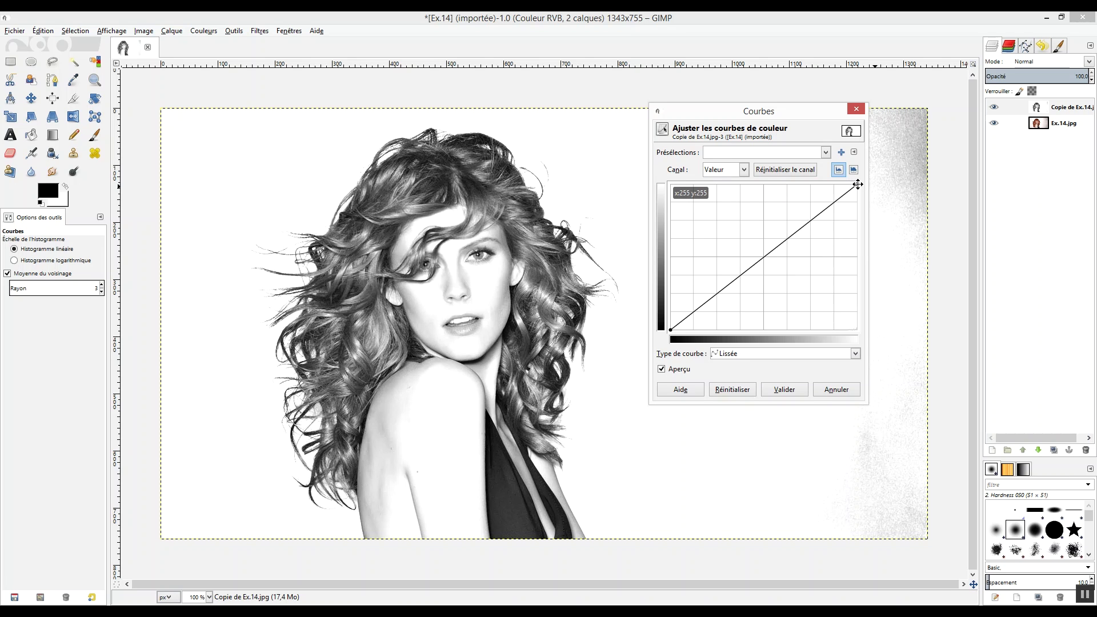
left_click_drag(857, 184, 834, 178)
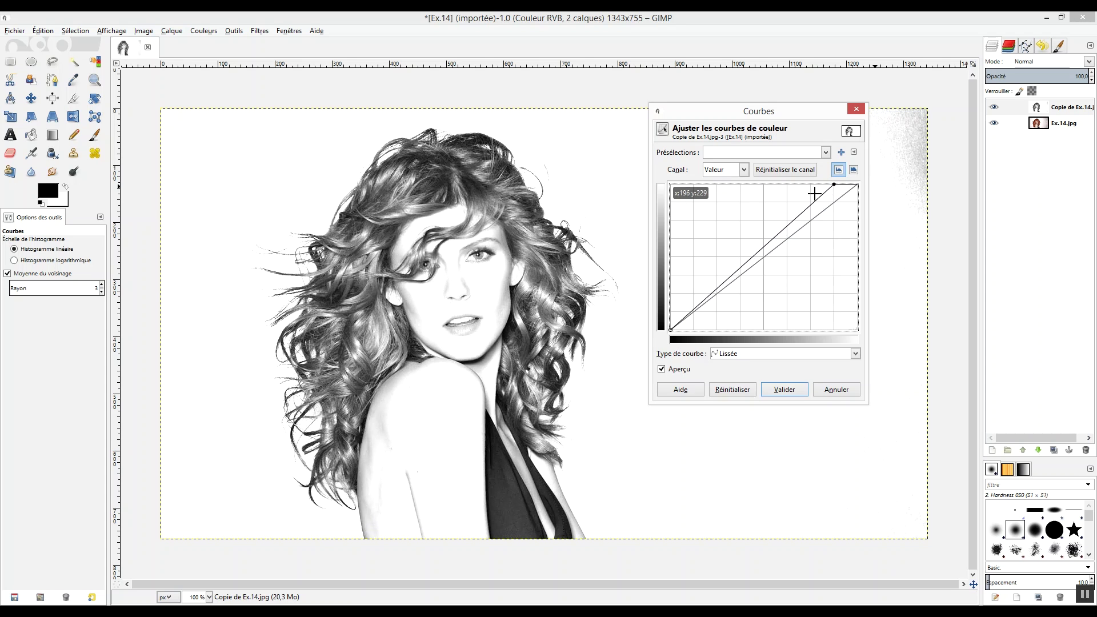
left_click(671, 330)
left_click_drag(670, 346, 787, 359)
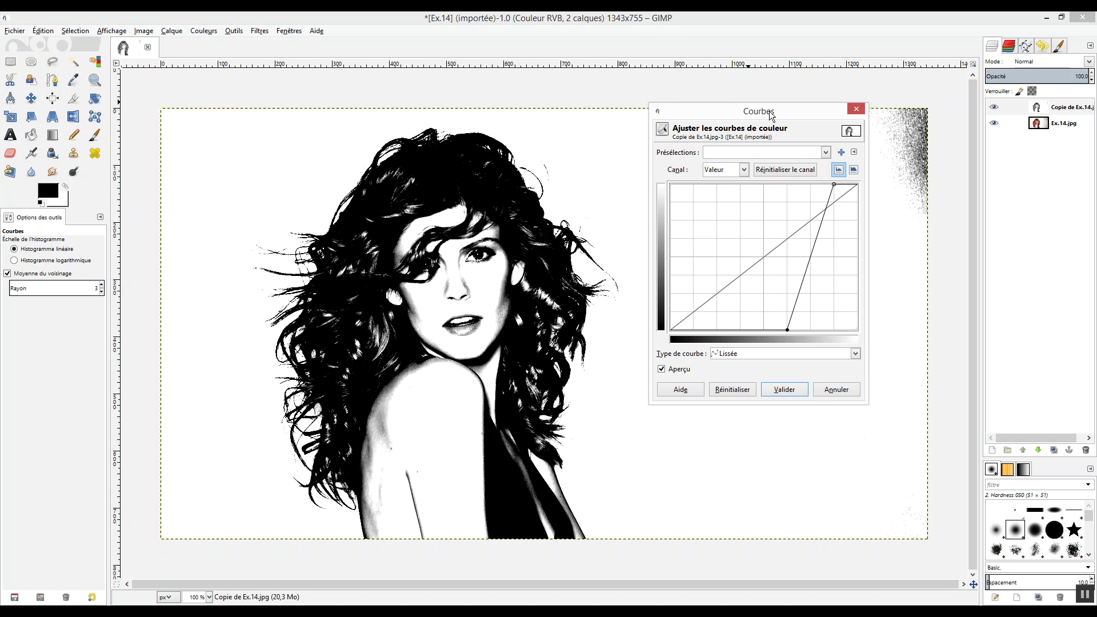
left_click_drag(769, 113, 760, 106)
left_click(780, 383)
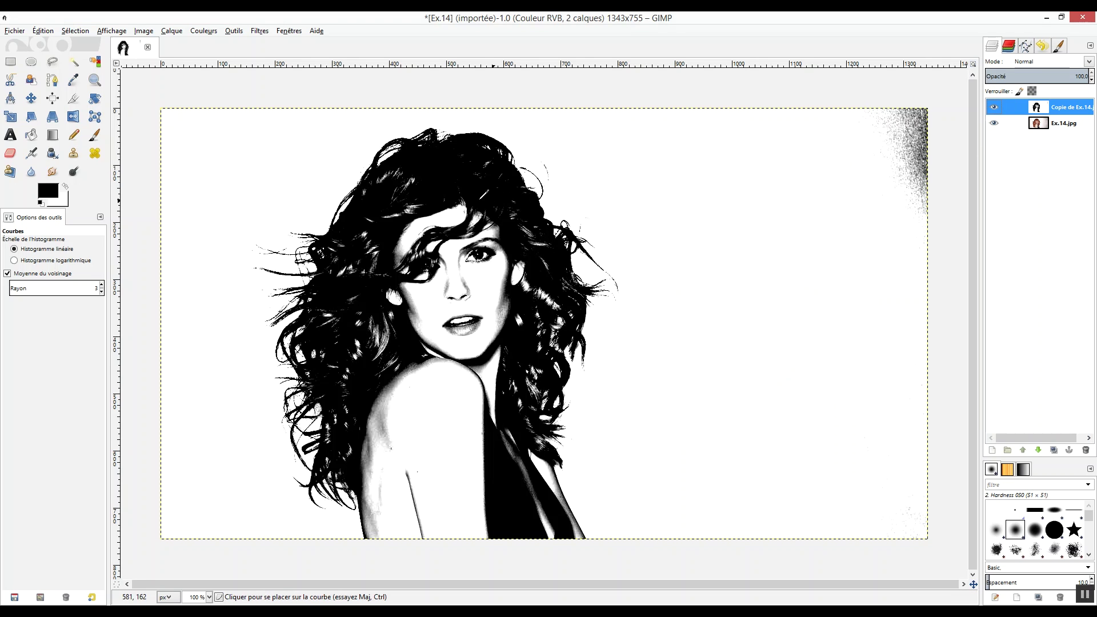
Step: Invert the colours of the duplicated layer
left_click(205, 32)
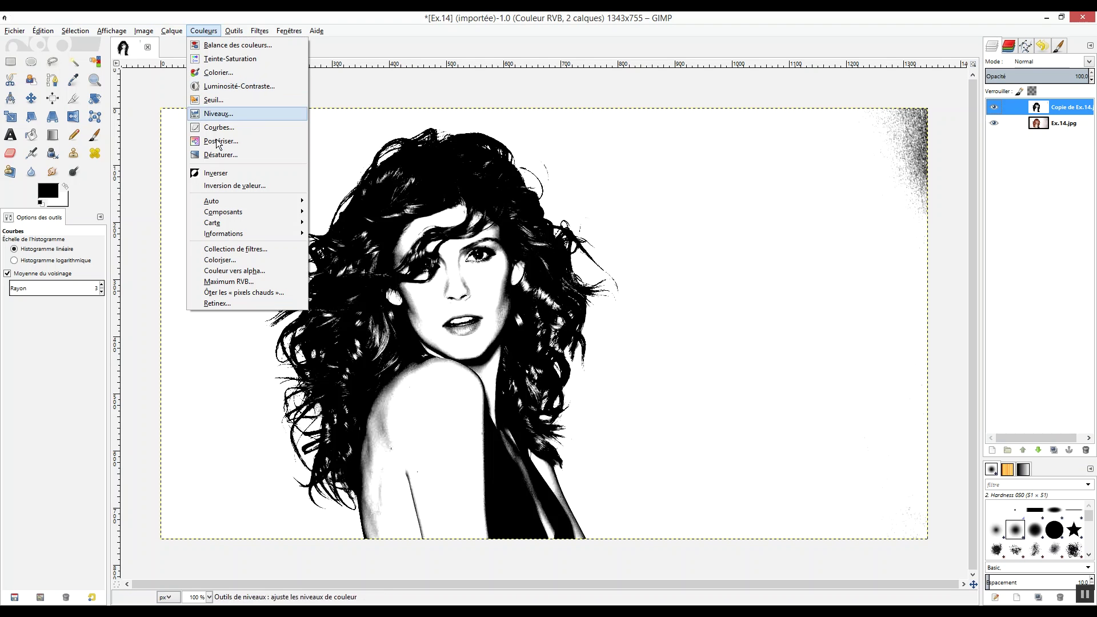
left_click(218, 173)
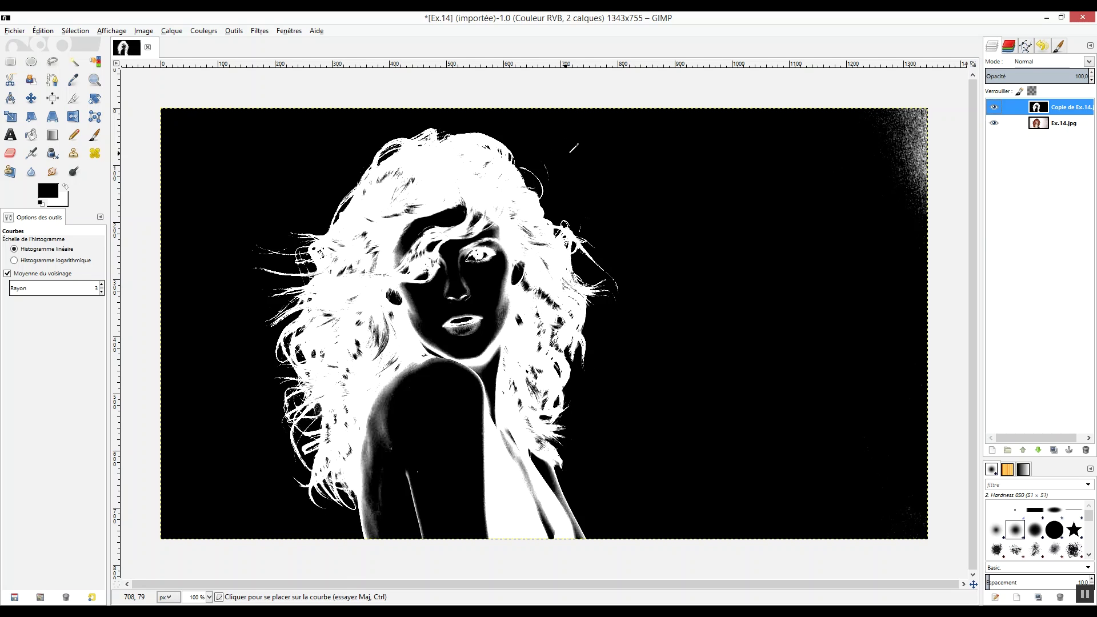
Step: Paint over the speckled upper-right corner of the image in black with the Paintbrush, using brush 2. Hardness 100 at size 61.05
left_click(95, 137)
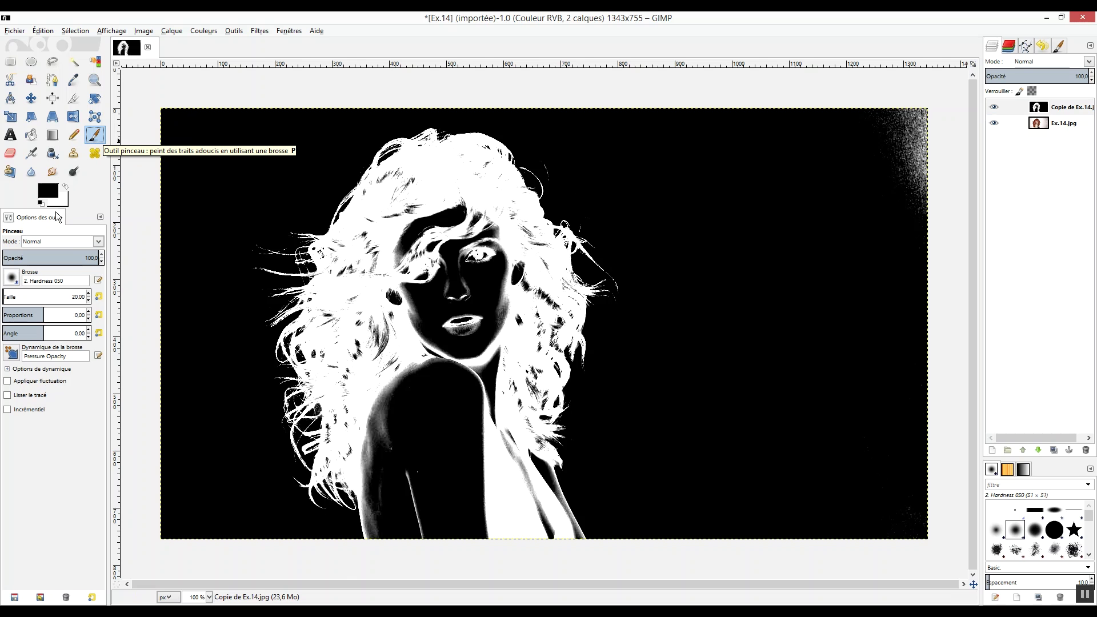
left_click(50, 194)
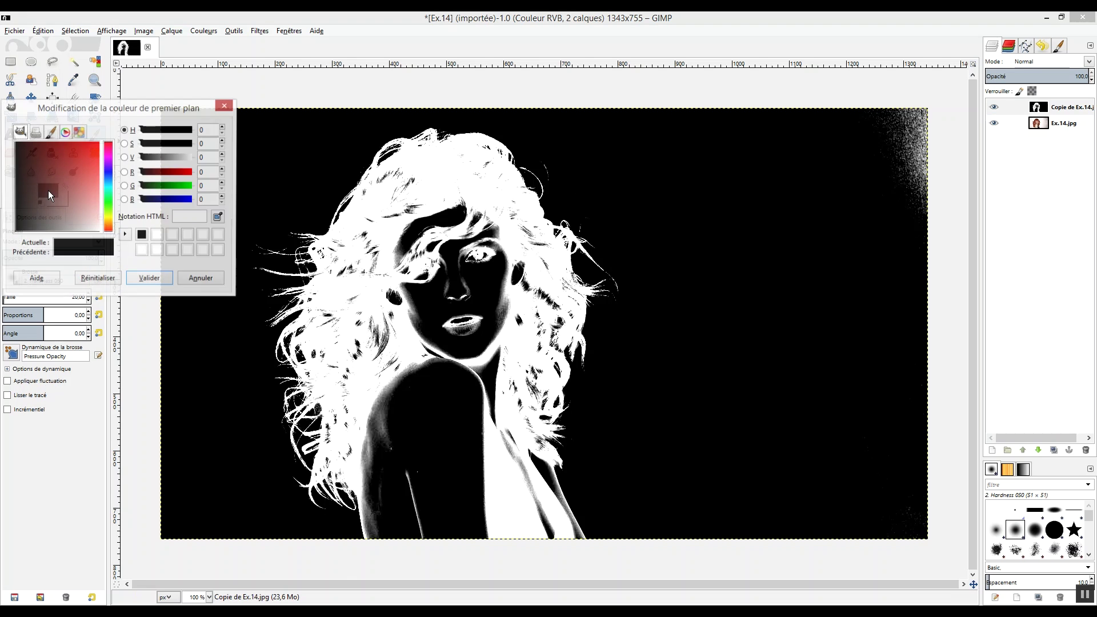
left_click_drag(163, 108, 167, 105)
left_click(155, 277)
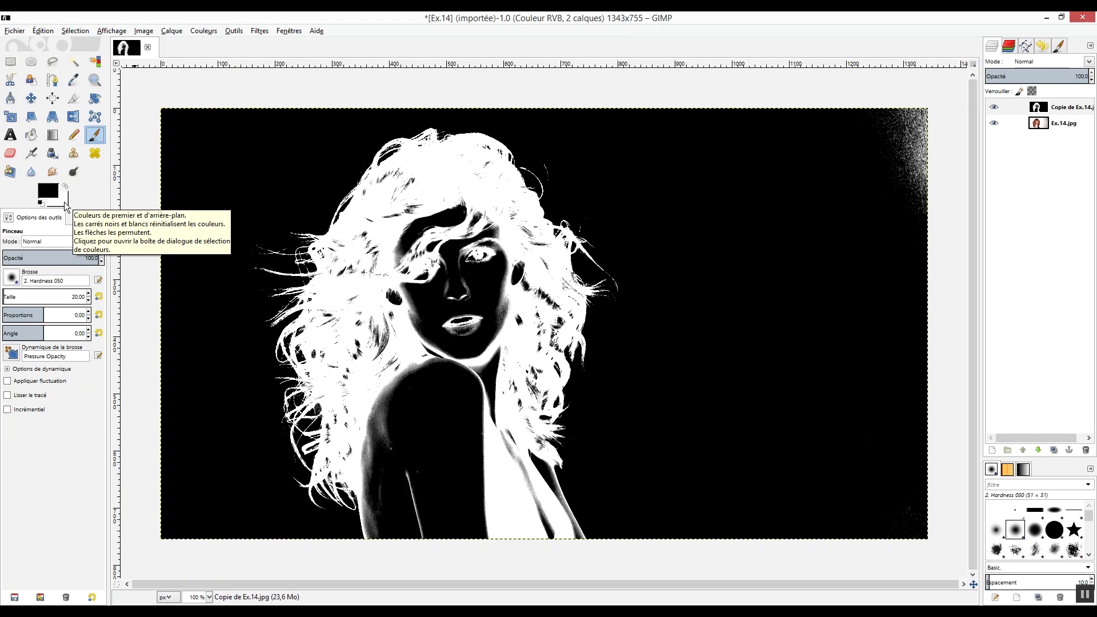
left_click(11, 280)
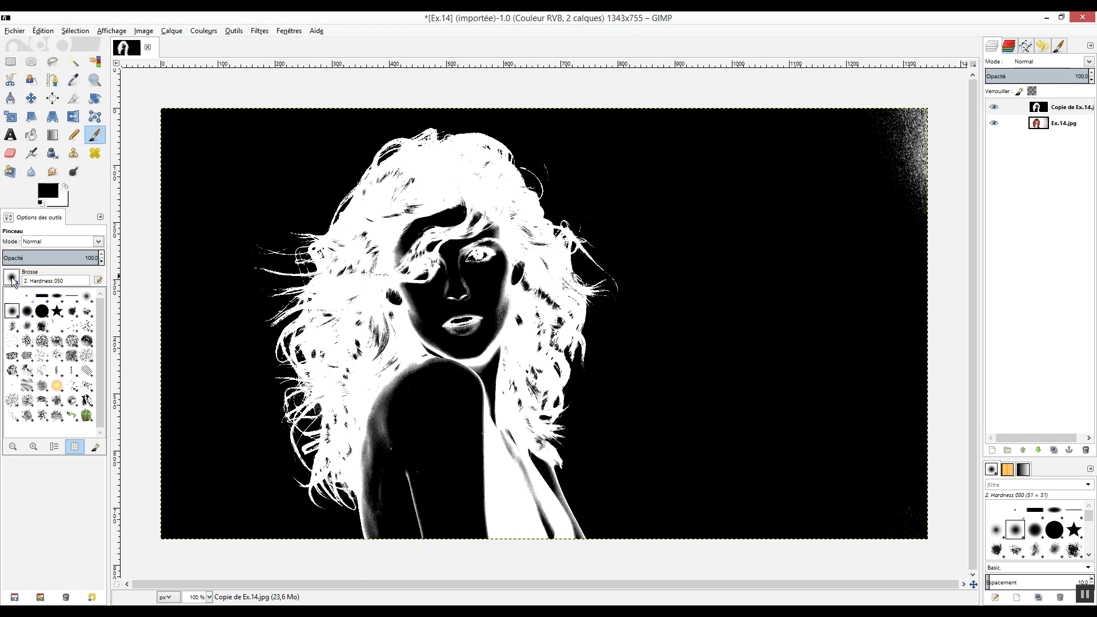
left_click(42, 311)
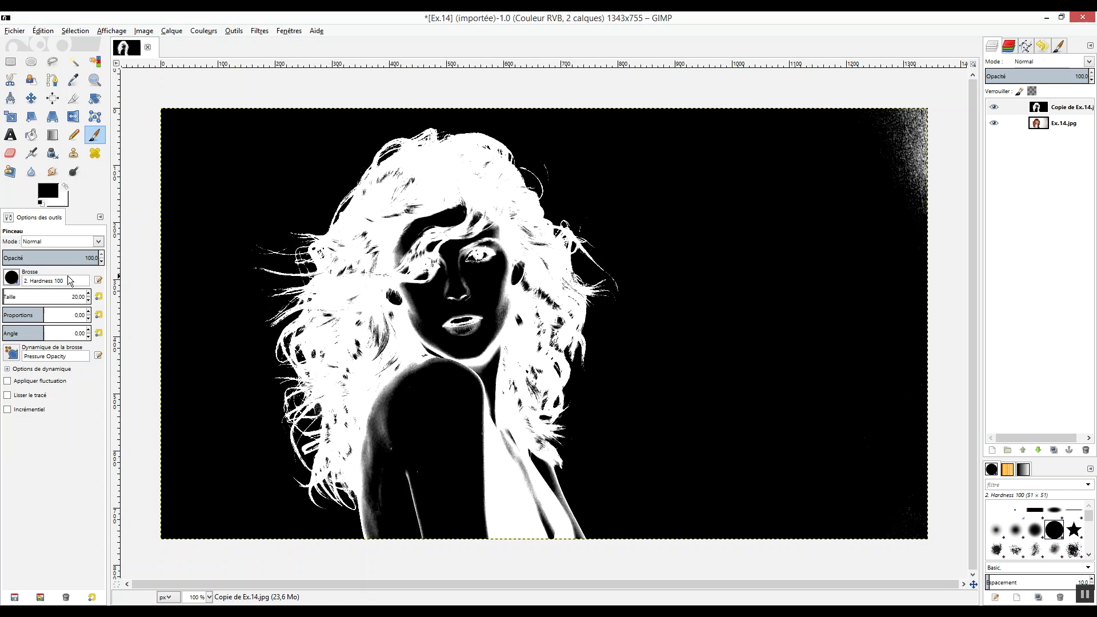
left_click_drag(4, 298, 36, 298)
mouse_move(912, 211)
left_mouse_down()
mouse_move(911, 115)
mouse_move(921, 117)
left_mouse_up()
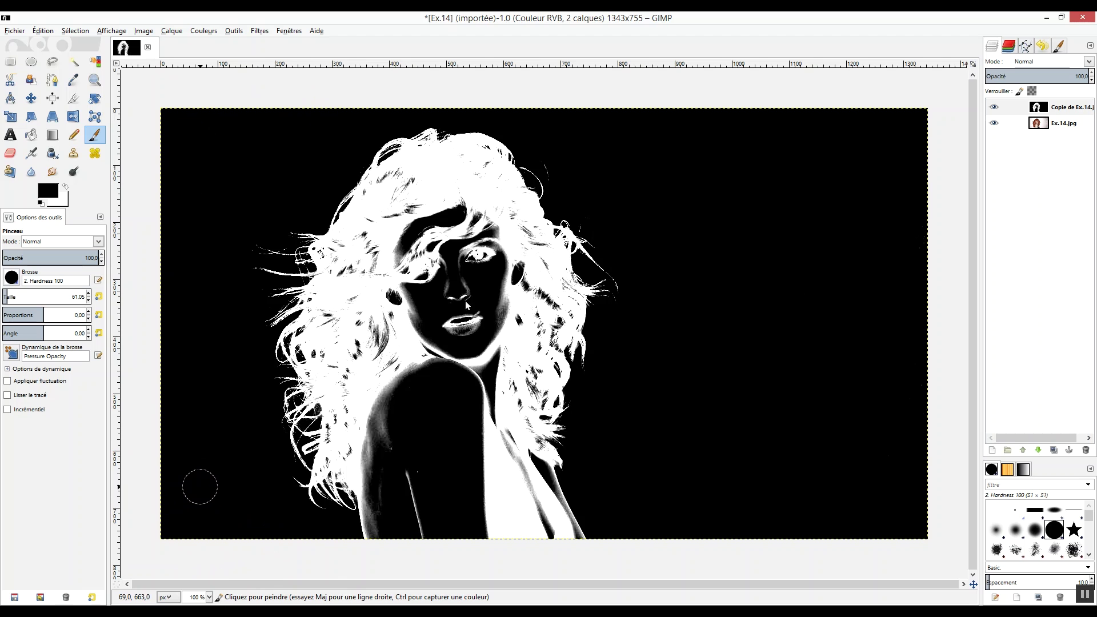
Step: Swap the foreground colour to white and paint over the dark areas inside the woman's hair, face, shoulder and arm
left_click(66, 189)
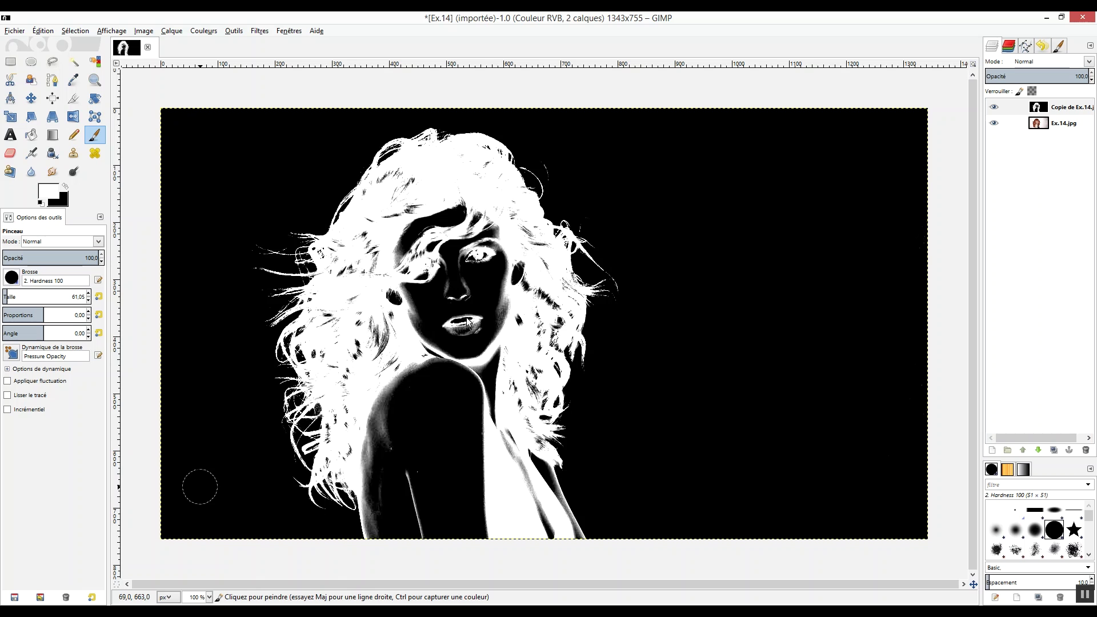
mouse_move(462, 249)
left_mouse_down()
mouse_move(457, 277)
mouse_move(445, 229)
mouse_move(469, 244)
mouse_move(412, 238)
mouse_move(414, 209)
mouse_move(440, 194)
mouse_move(423, 240)
mouse_move(439, 235)
mouse_move(412, 203)
mouse_move(419, 191)
mouse_move(401, 178)
mouse_move(396, 210)
mouse_move(372, 219)
mouse_move(391, 196)
mouse_move(380, 231)
mouse_move(349, 240)
mouse_move(379, 249)
mouse_move(346, 280)
mouse_move(404, 266)
mouse_move(398, 295)
mouse_move(356, 302)
mouse_move(368, 313)
mouse_move(333, 319)
mouse_move(348, 321)
mouse_move(334, 367)
mouse_move(342, 354)
mouse_move(359, 399)
mouse_move(354, 451)
mouse_move(343, 421)
mouse_move(372, 399)
mouse_move(362, 333)
mouse_move(377, 303)
left_mouse_up()
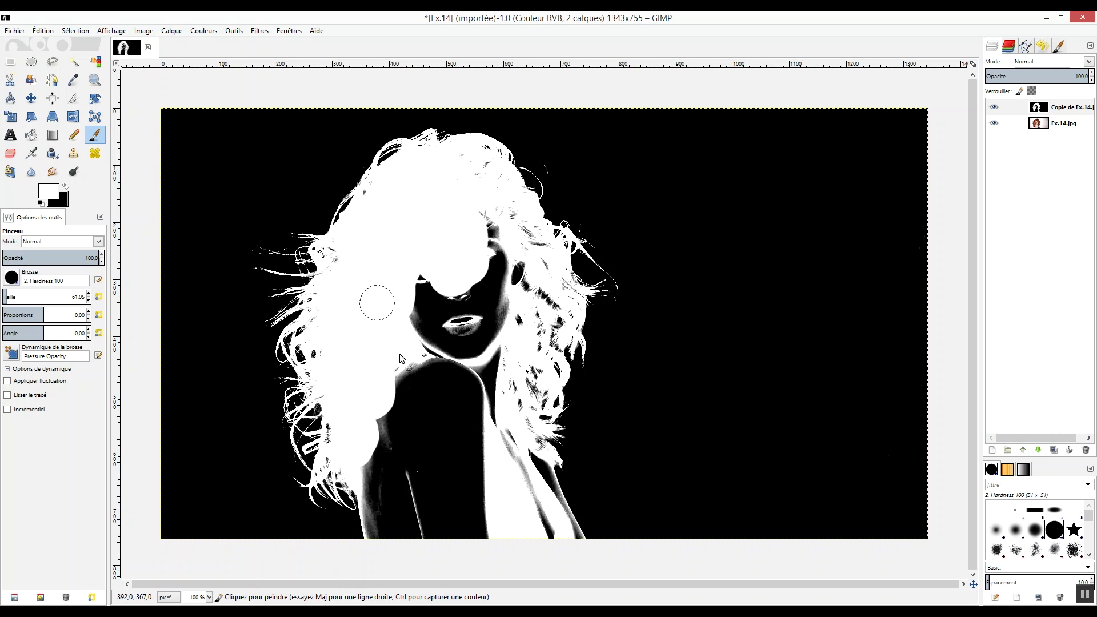
left_click_drag(400, 355, 385, 291)
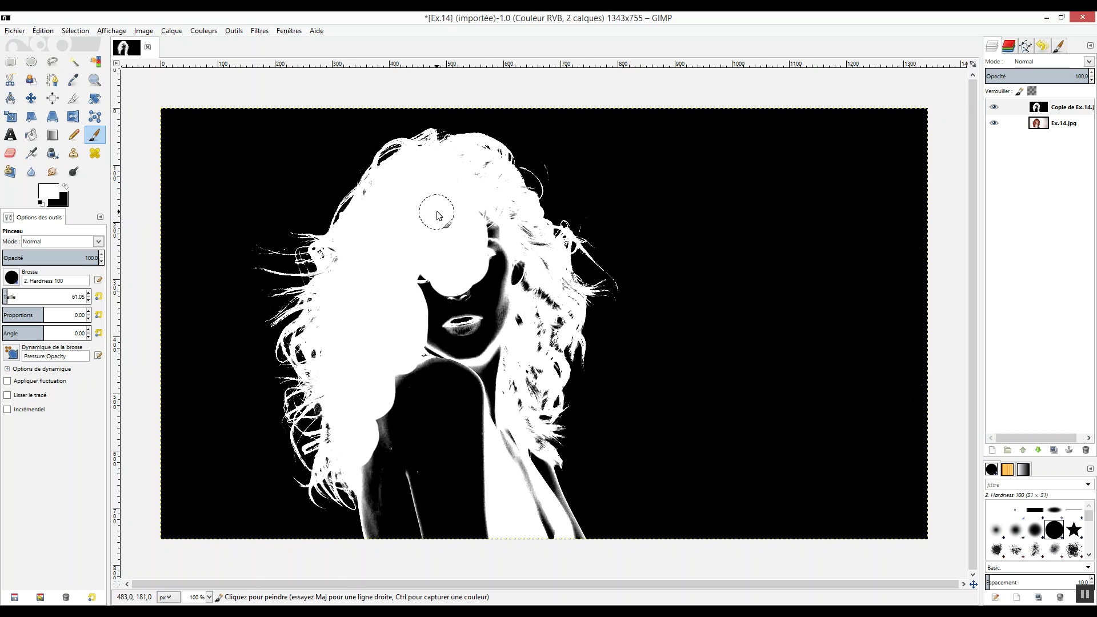
mouse_move(478, 177)
left_mouse_down()
mouse_move(497, 203)
mouse_move(494, 181)
mouse_move(507, 222)
mouse_move(479, 214)
mouse_move(491, 262)
mouse_move(505, 273)
mouse_move(514, 238)
mouse_move(526, 239)
mouse_move(517, 228)
mouse_move(535, 256)
mouse_move(521, 279)
mouse_move(525, 341)
mouse_move(532, 317)
mouse_move(463, 312)
mouse_move(423, 294)
mouse_move(487, 388)
mouse_move(467, 508)
mouse_move(421, 358)
mouse_move(449, 546)
mouse_move(393, 324)
mouse_move(424, 540)
mouse_move(378, 419)
mouse_move(408, 550)
left_mouse_up()
left_click_drag(377, 448, 386, 534)
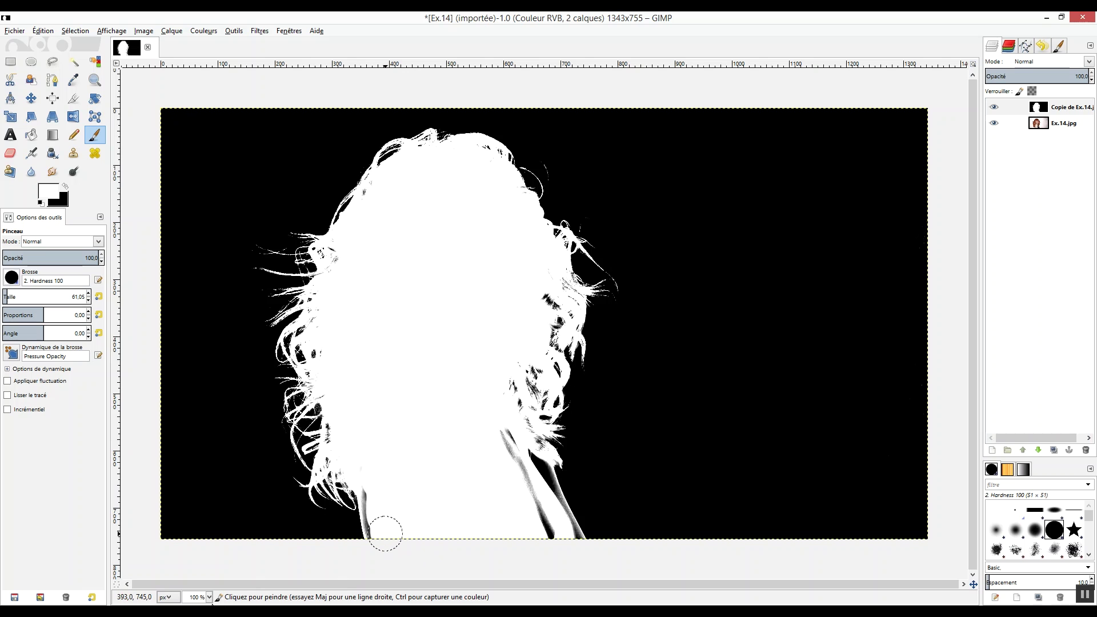
Step: Paint white over the dark and grey strap streaks across the woman's back and arm below the hair
left_click(210, 597)
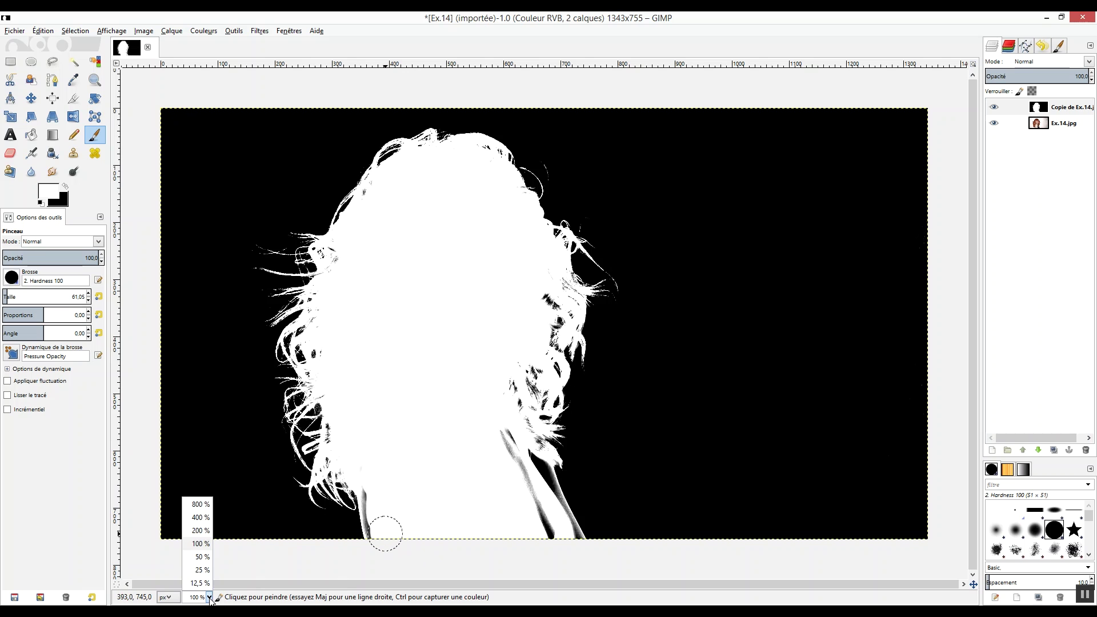
left_click(200, 531)
scroll(320, 463, "down", 3)
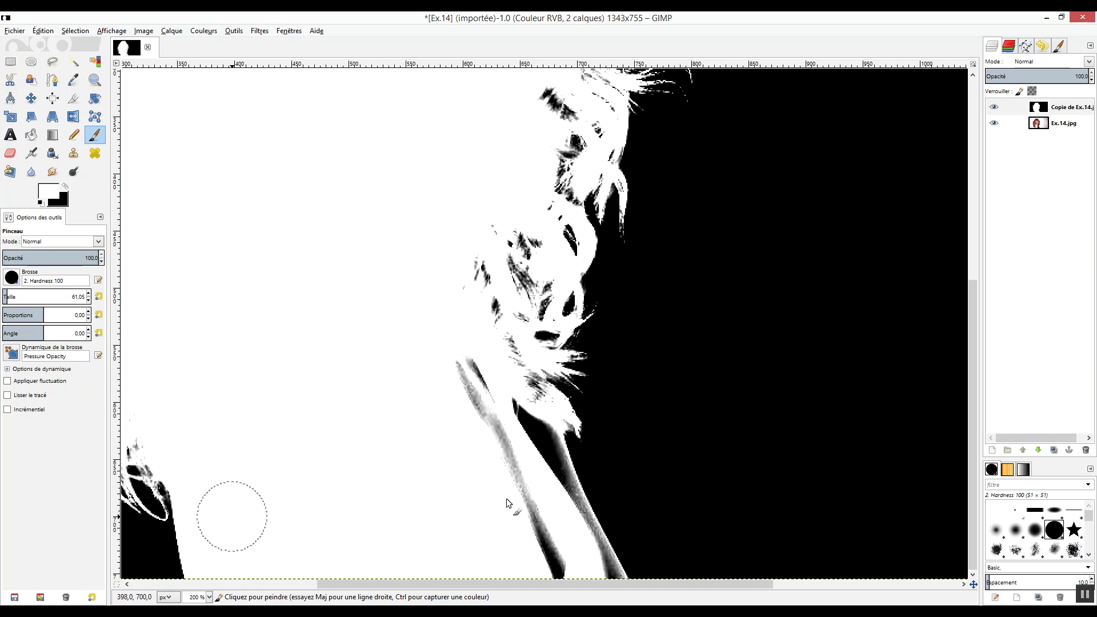
mouse_move(497, 440)
left_mouse_down()
mouse_move(457, 387)
mouse_move(502, 497)
left_mouse_up()
left_click_drag(551, 522, 529, 464)
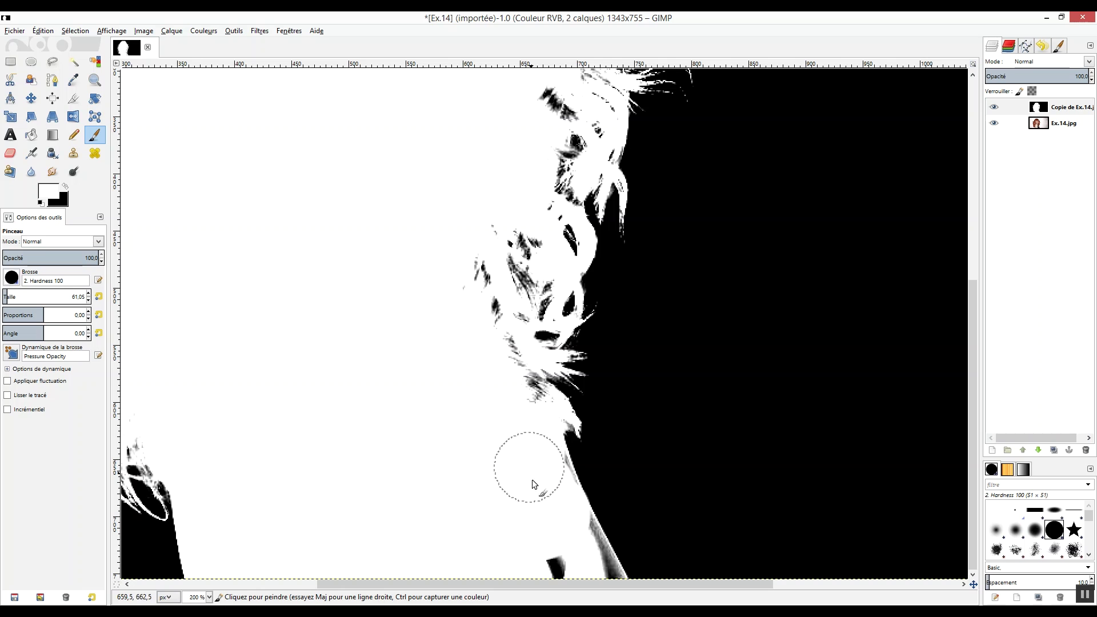
left_click_drag(552, 572, 590, 568)
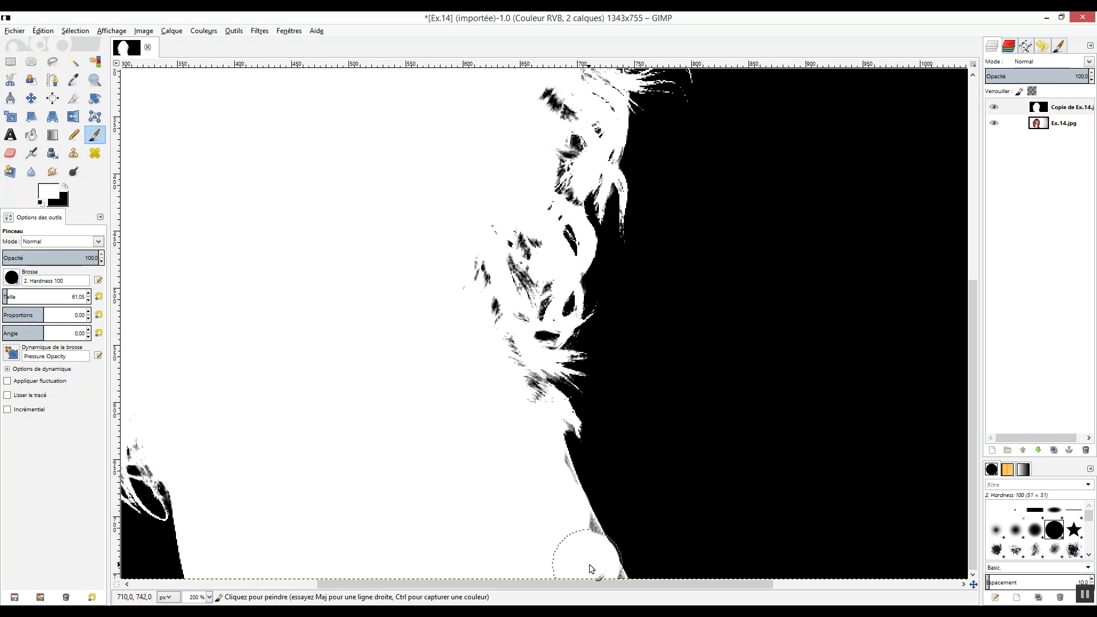
Step: Undo the last white stroke, then repaint the grey strip along the arm's outer edge with brush size 52.15
key("ctrl")
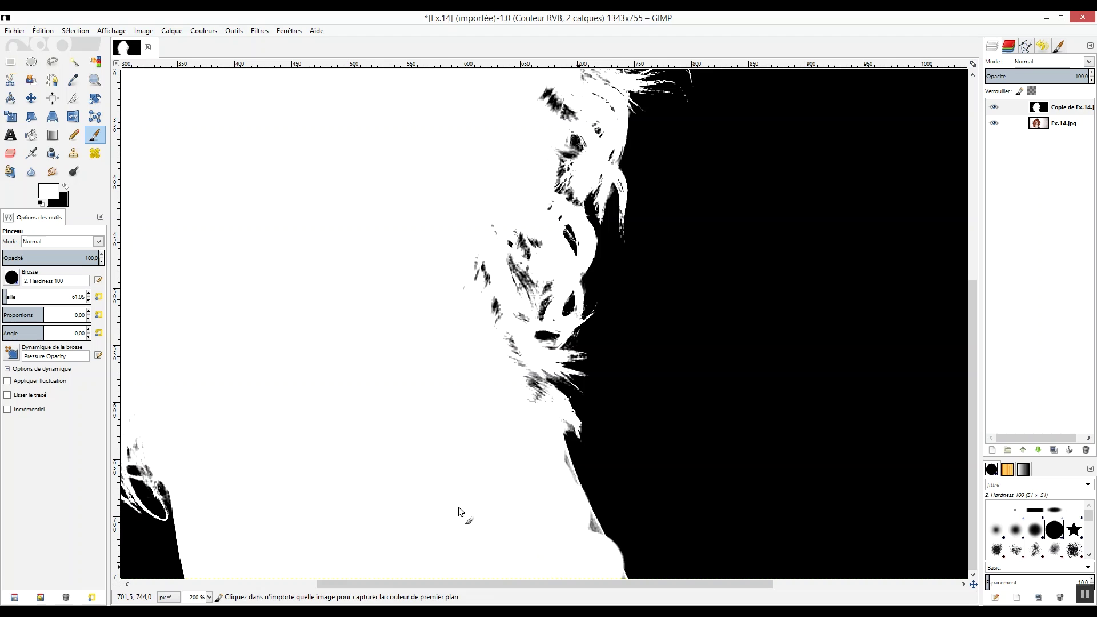
key("ctrl+z")
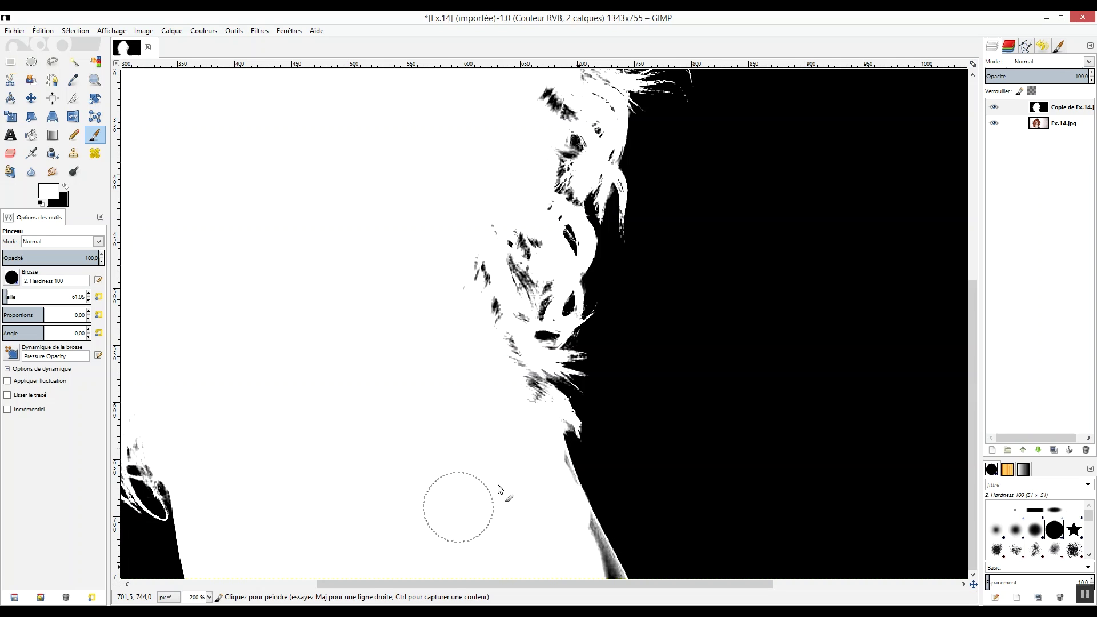
left_click_drag(8, 301, 2, 301)
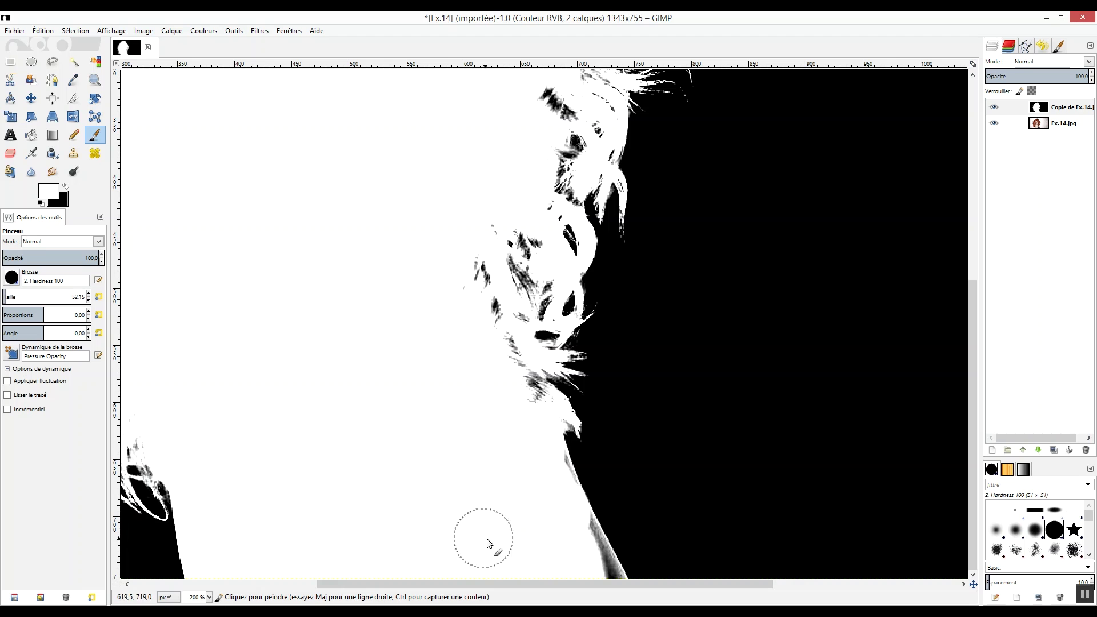
left_click_drag(587, 577, 593, 580)
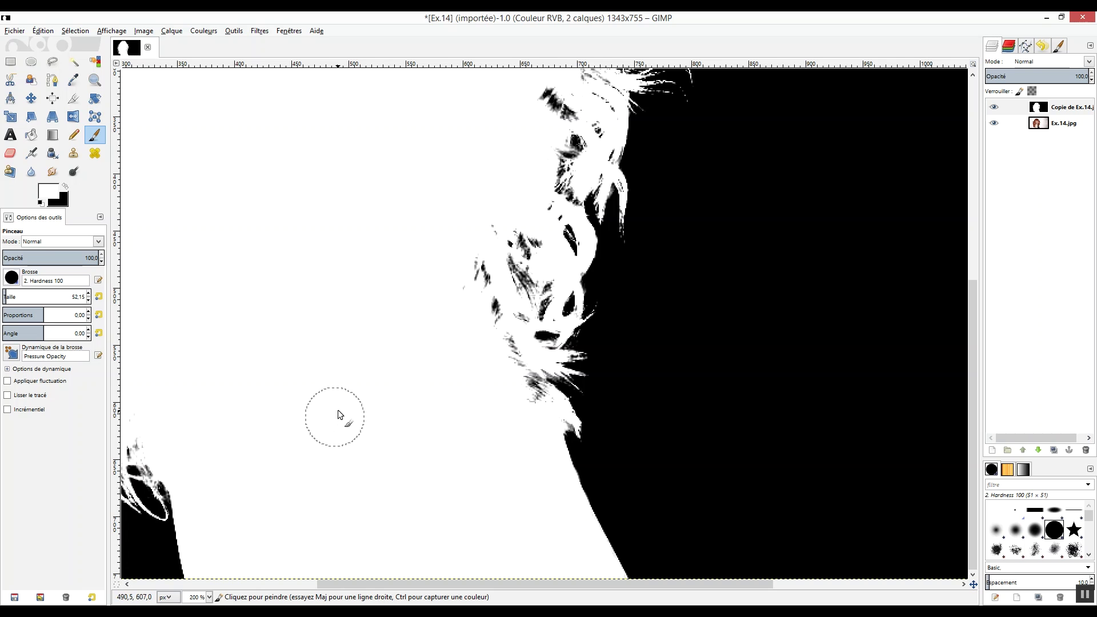
Step: Copy the finished black-and-white duplicate layer to the clipboard
left_click(205, 596)
left_click(207, 554)
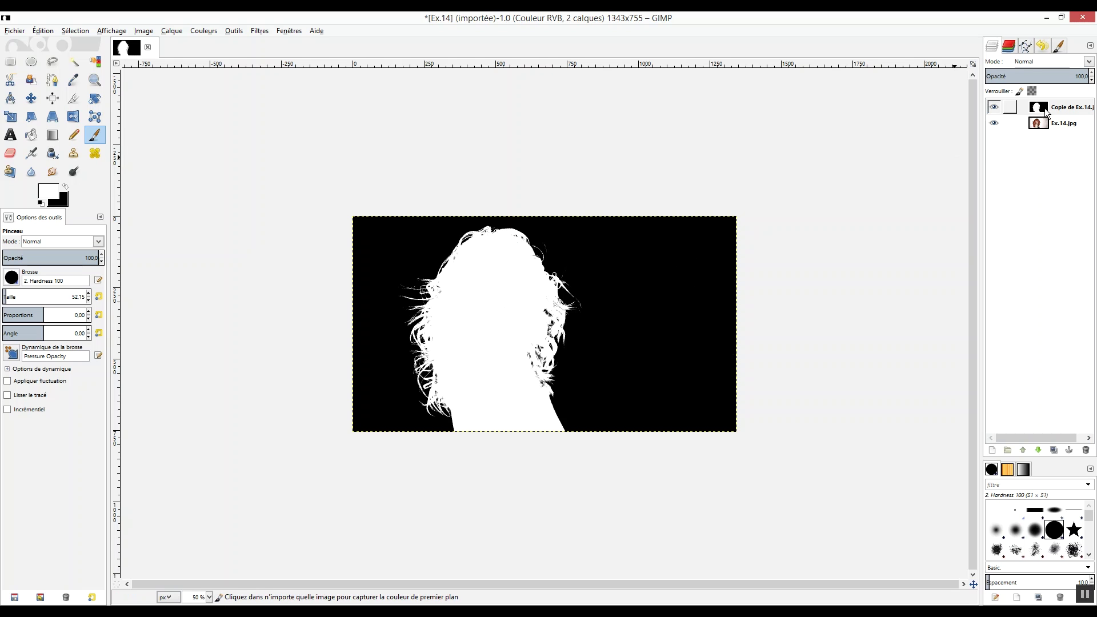
key("ctrl+c")
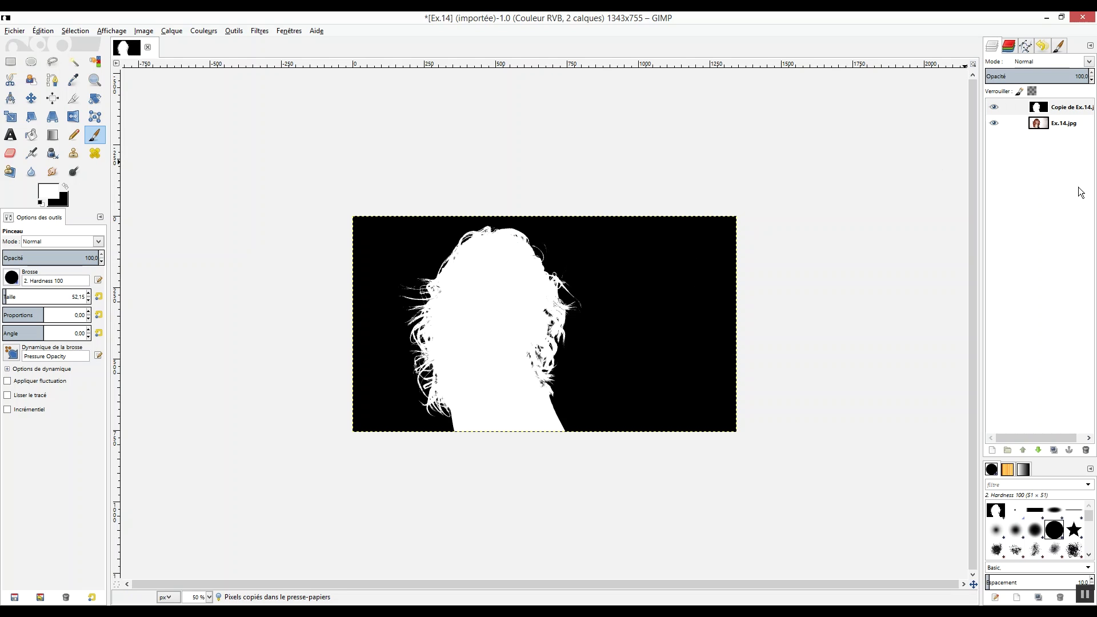
Step: Add a white (full opacity) layer mask to the original Ex.14.jpg layer
left_click(1041, 122)
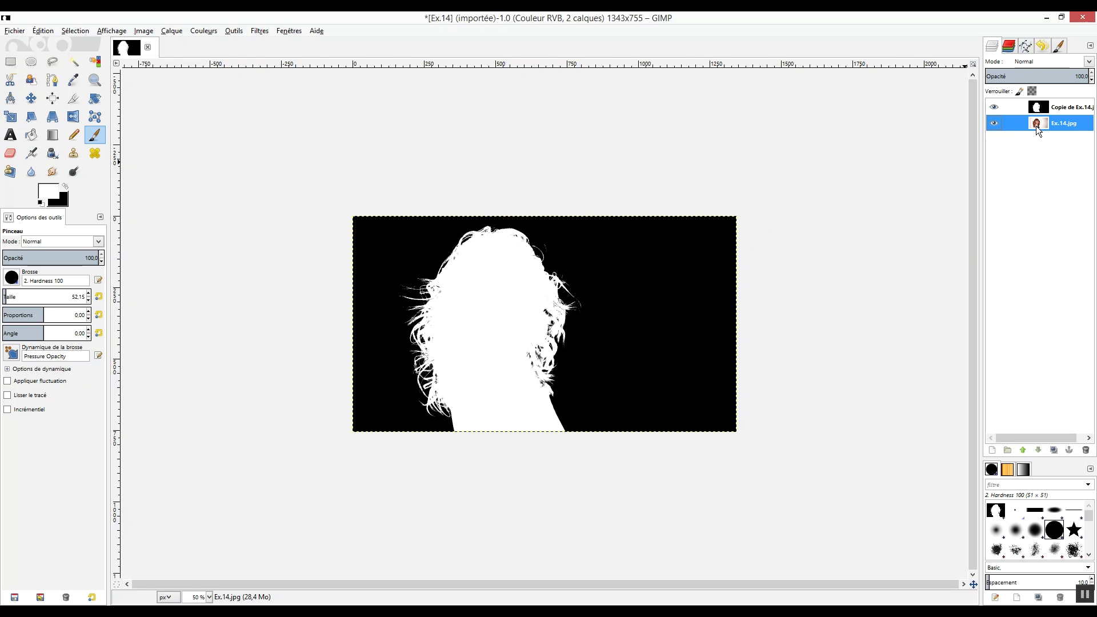
right_click(1038, 129)
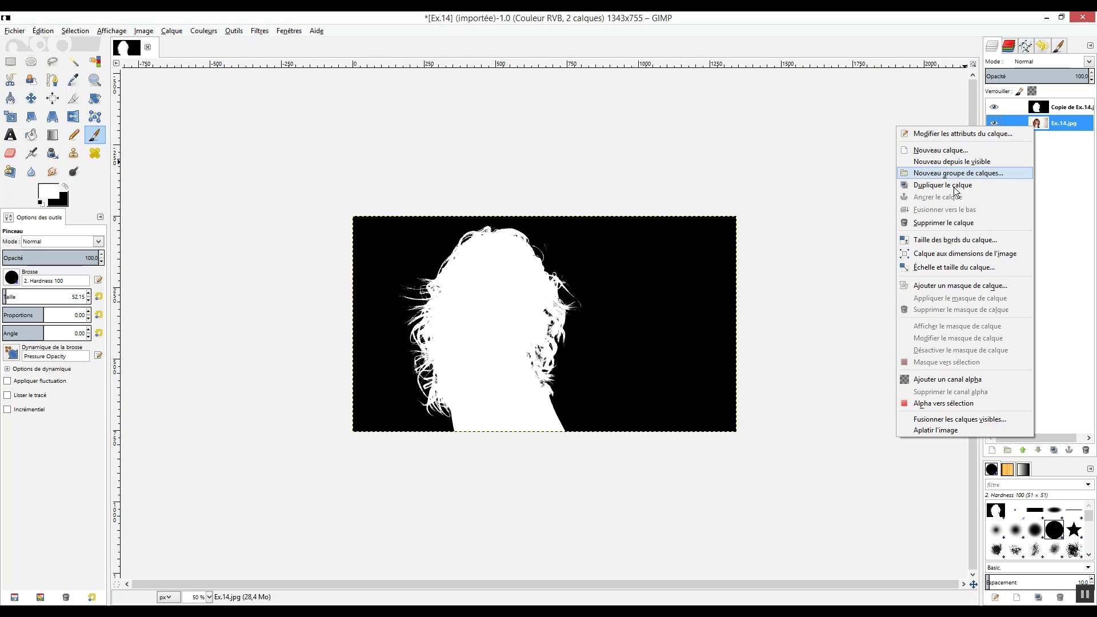
left_click(954, 290)
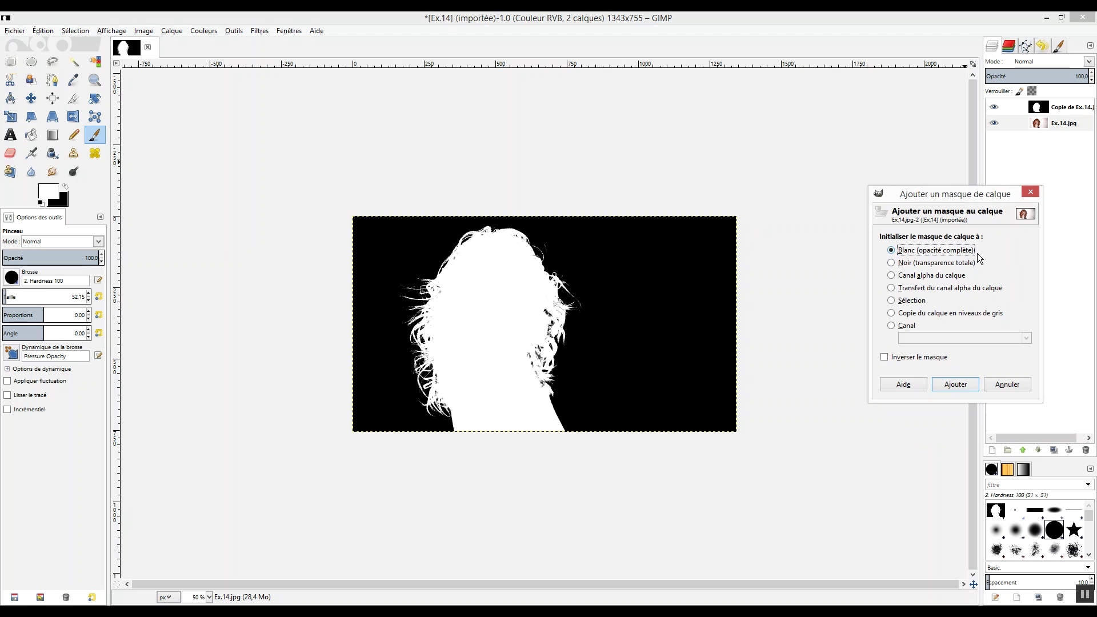
left_click_drag(948, 193, 931, 183)
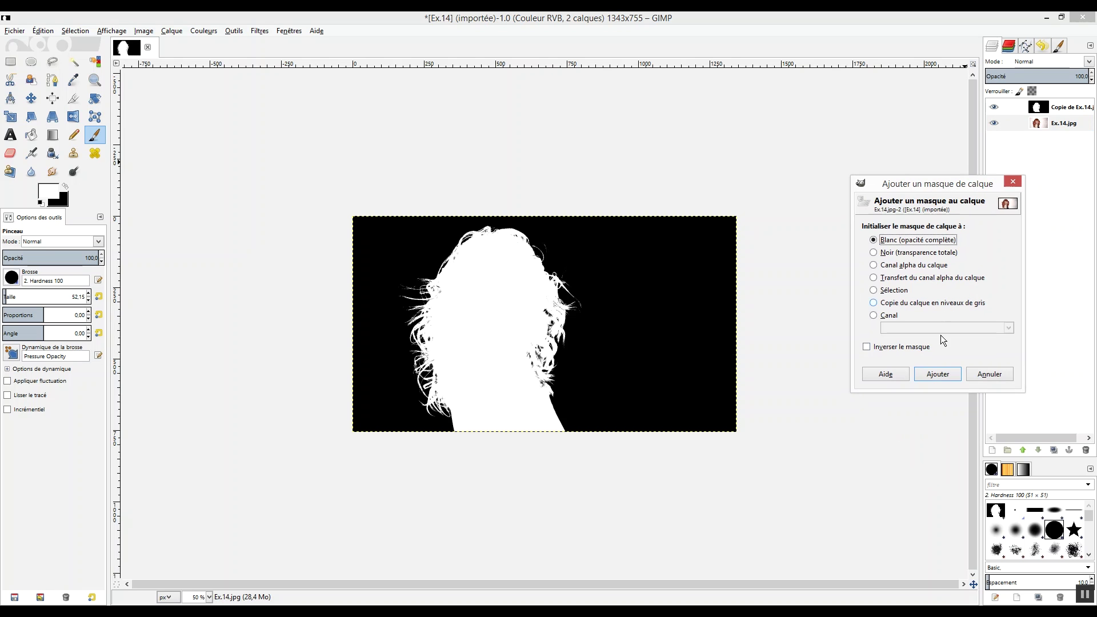
left_click(938, 375)
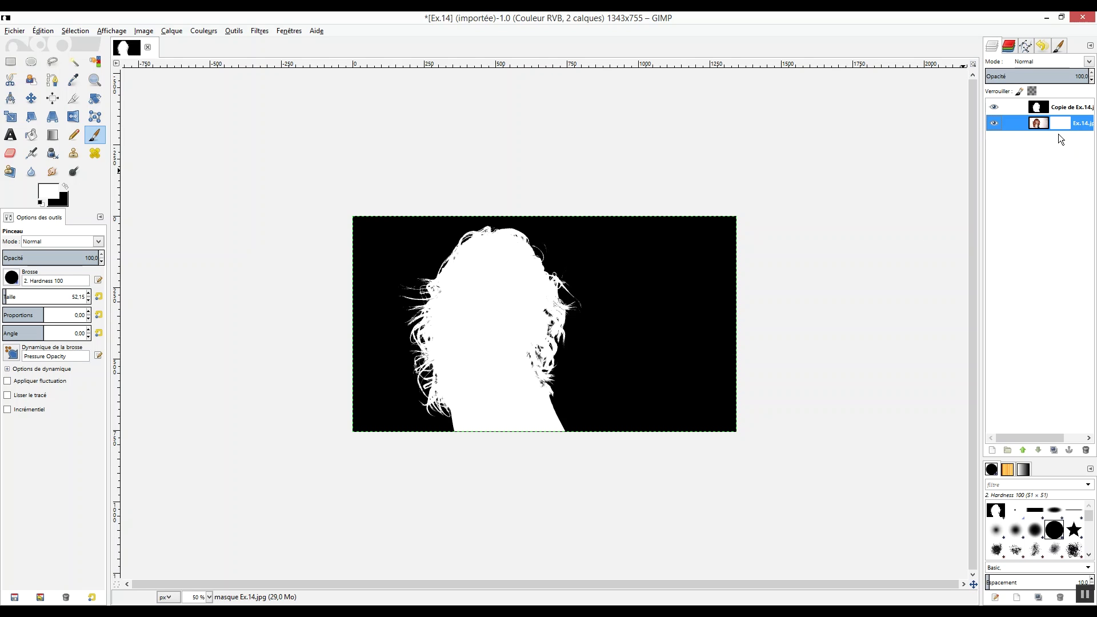
Step: Paste the copied black-and-white image into the Ex.14.jpg layer mask and anchor the floating selection
key("ctrl+v")
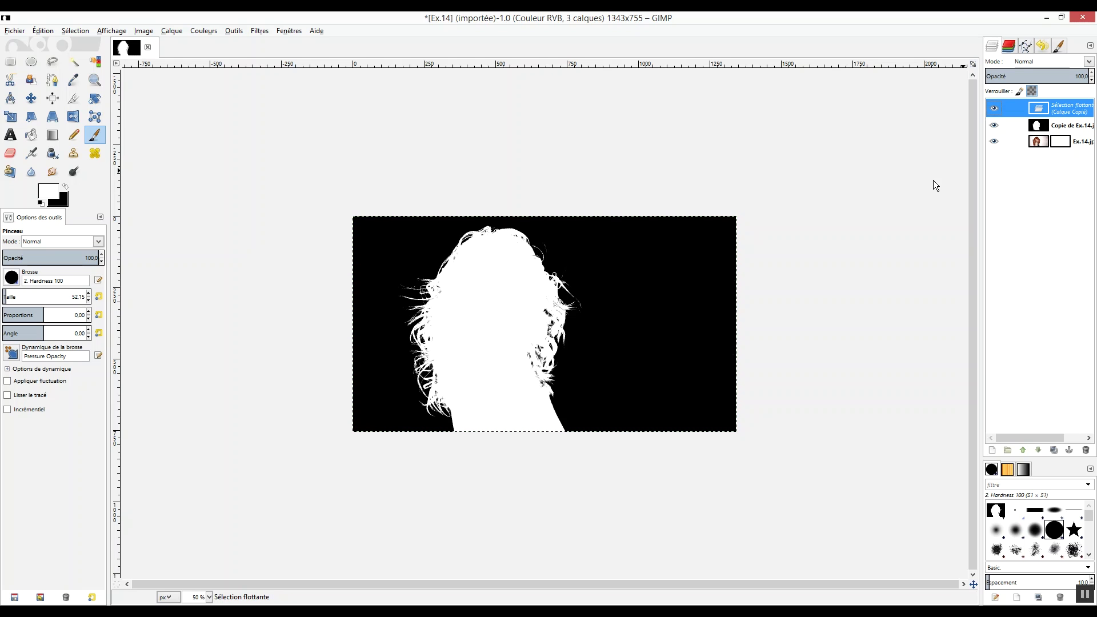
right_click(1040, 107)
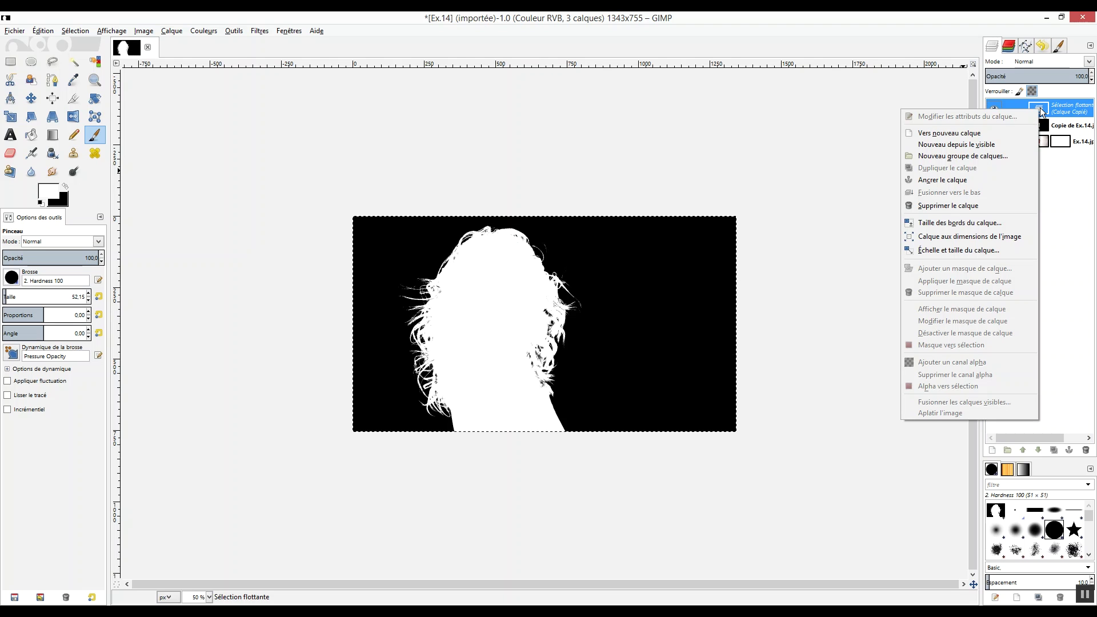
left_click(958, 180)
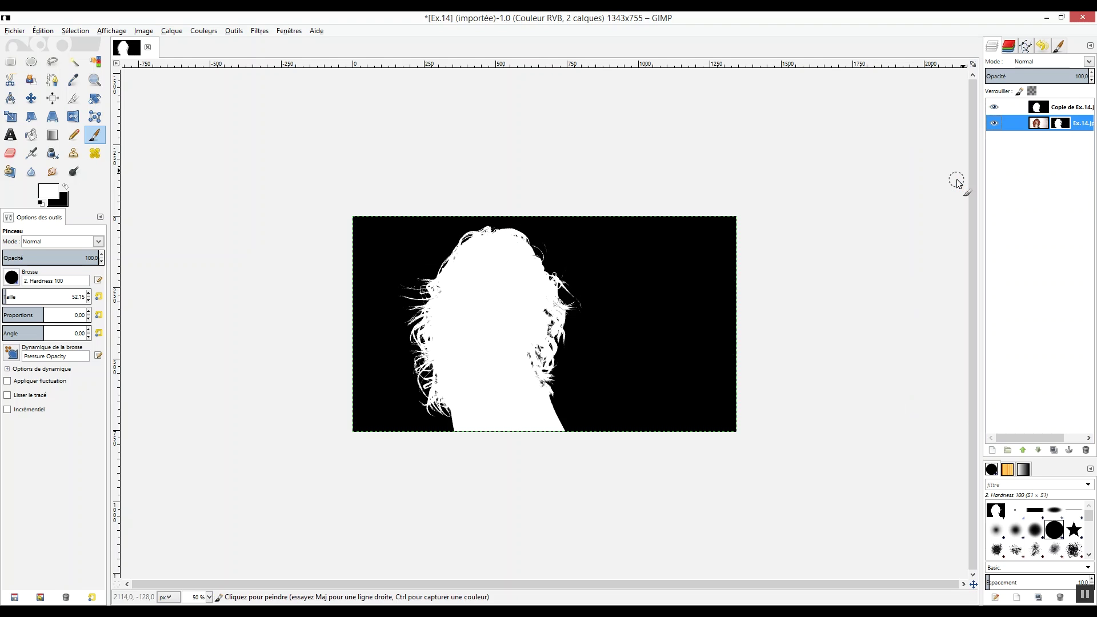
Step: Hide the black-and-white duplicate layer above the masked photo
left_click(1065, 129)
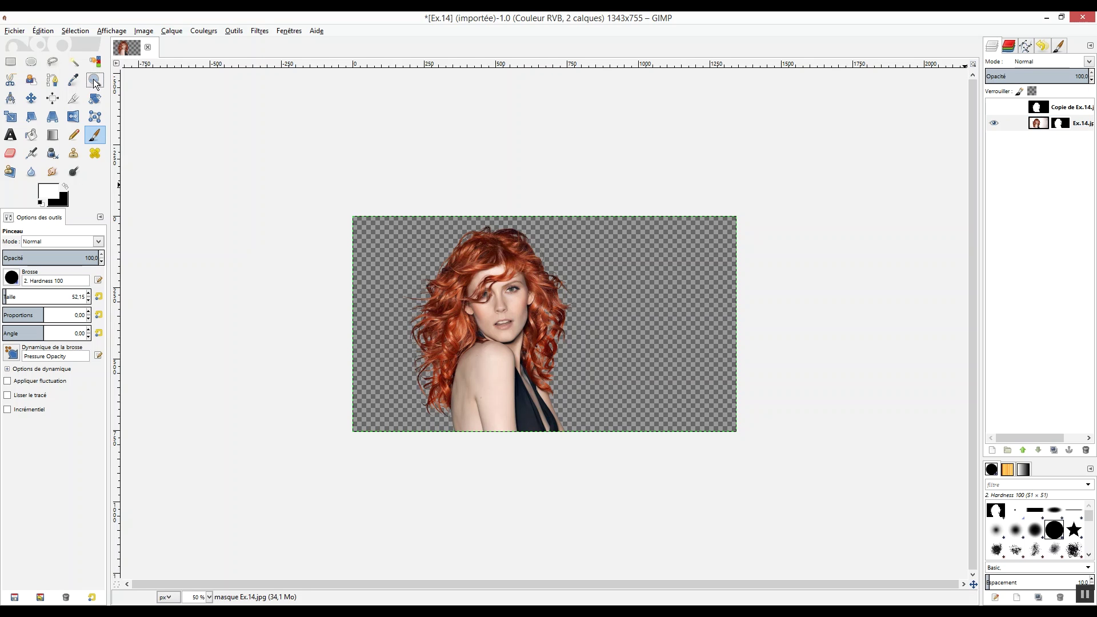
left_click(210, 596)
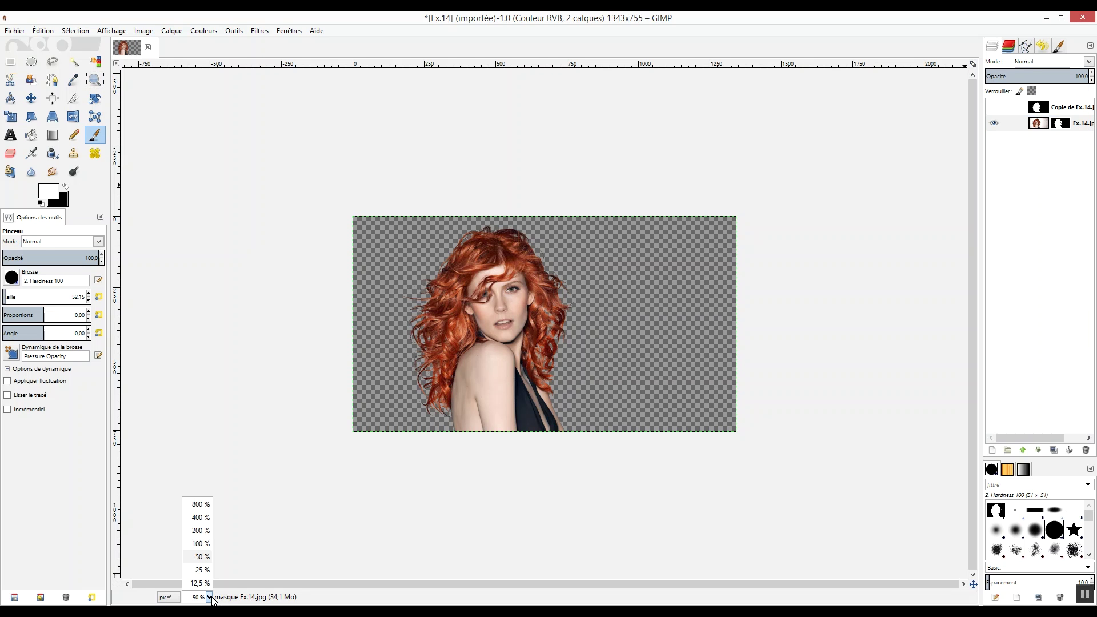
left_click(205, 543)
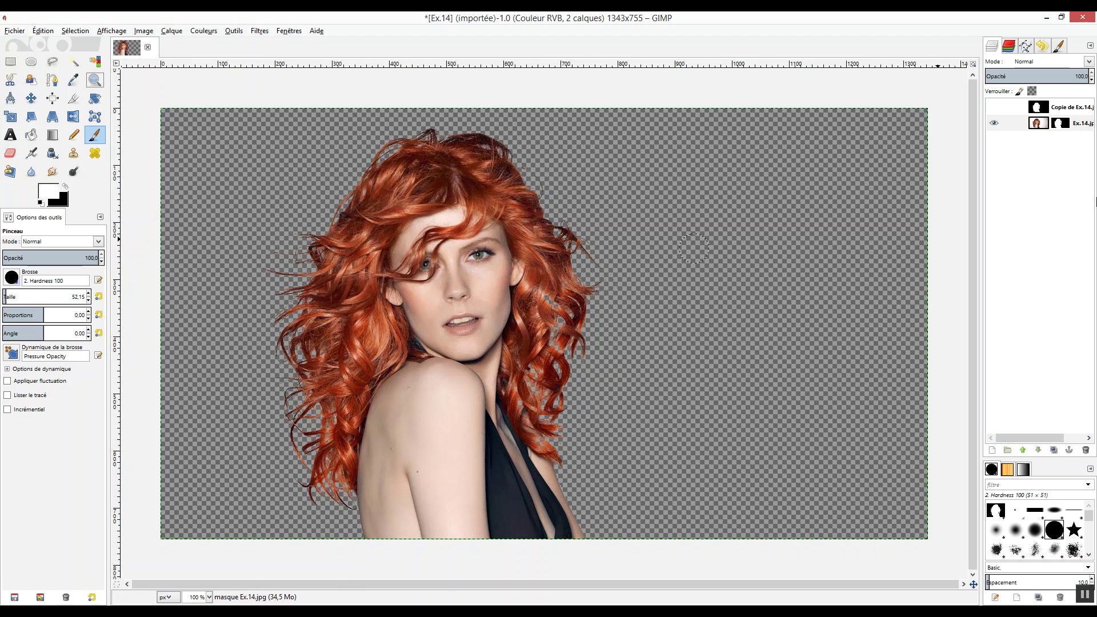
Step: Make the image of the masked Ex.14.jpg layer active and copy the visible cutout to the clipboard
left_click(1032, 129)
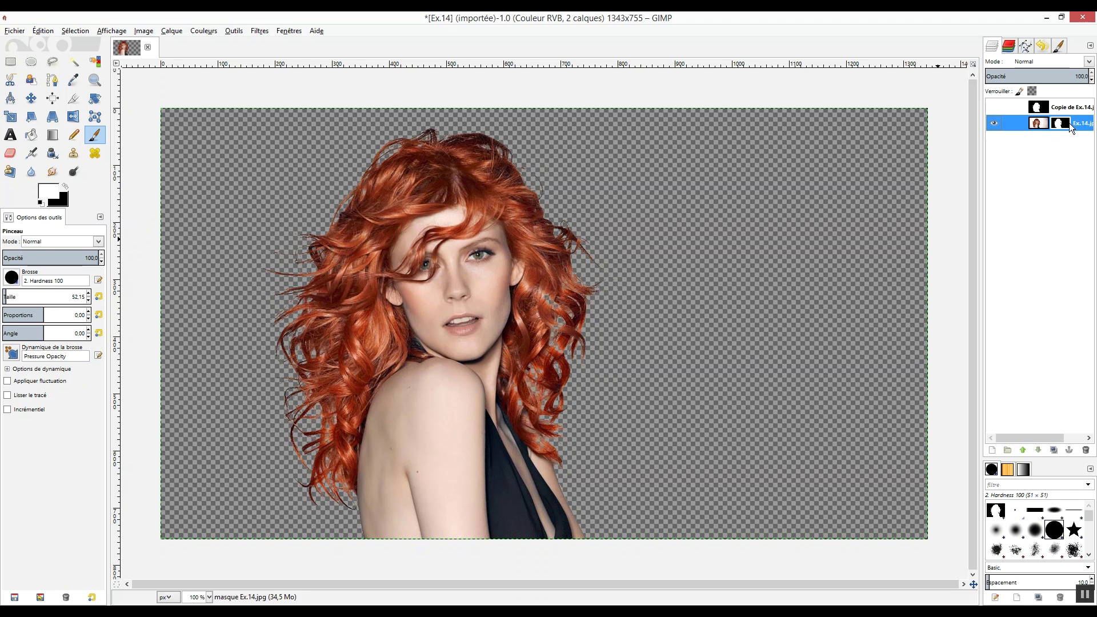
left_click(1039, 125)
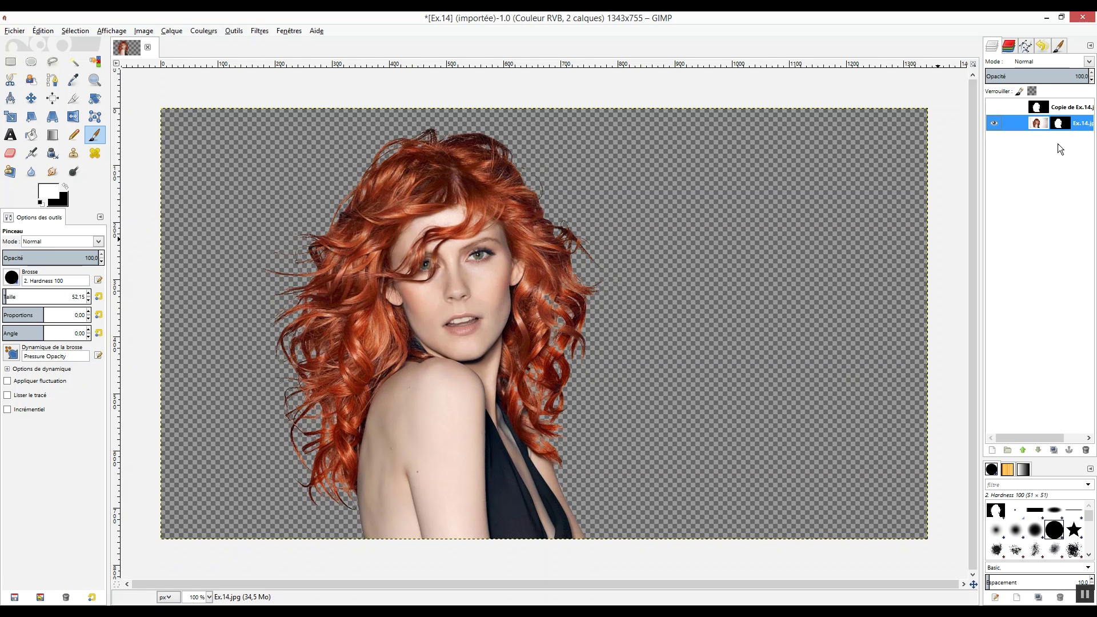
left_click(46, 31)
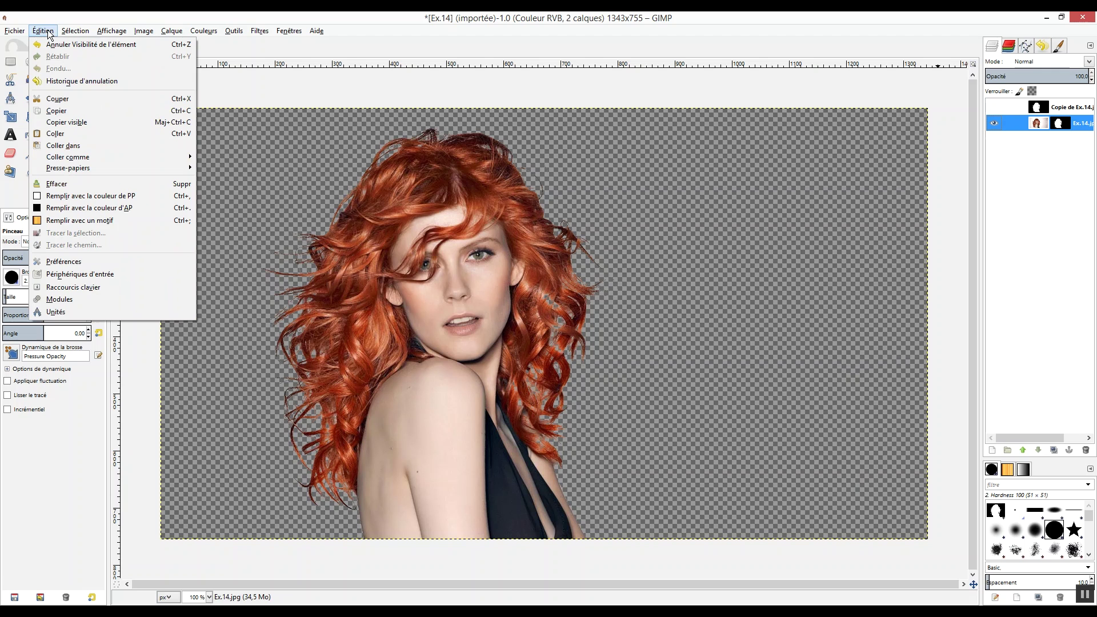
left_click(78, 125)
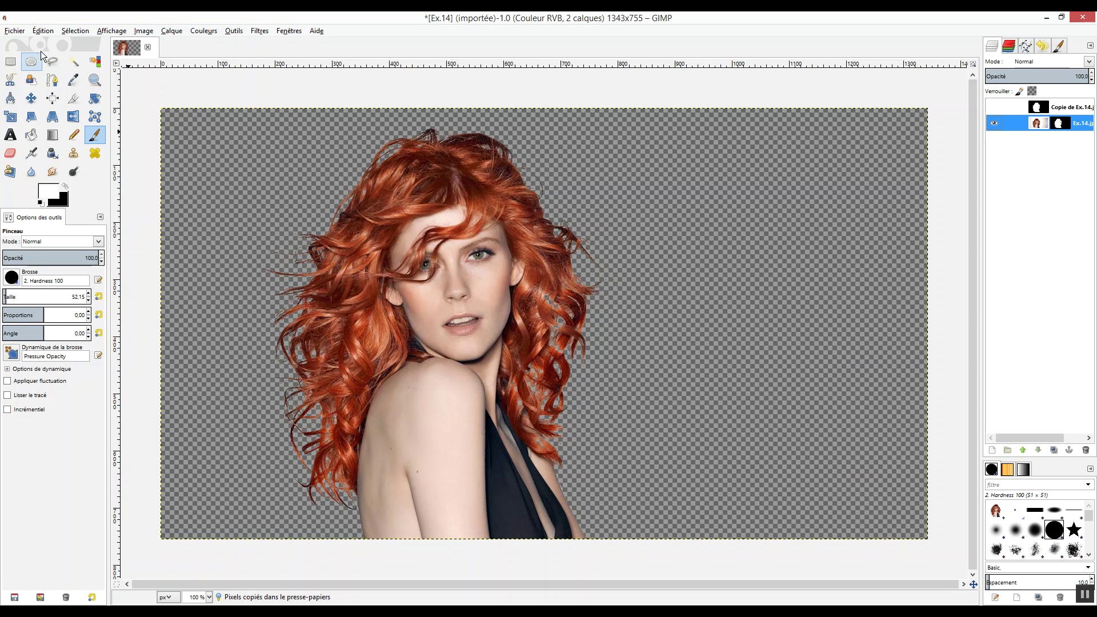
Step: Paste the visible cutout as a new layer and hide the masked Ex.14.jpg layer
left_click(44, 31)
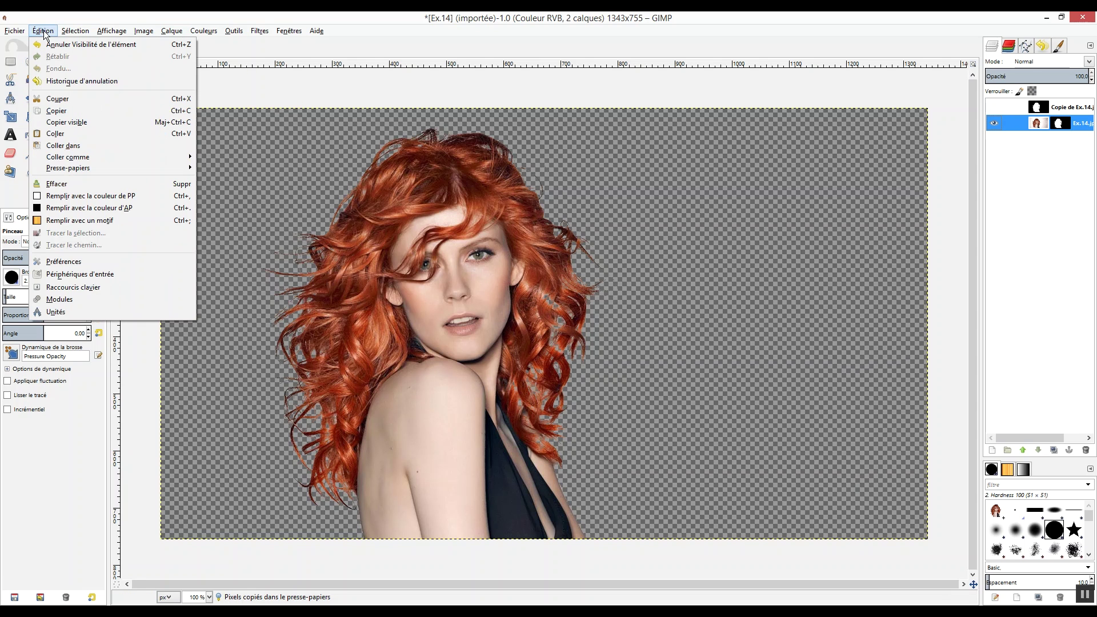
mouse_move(81, 160)
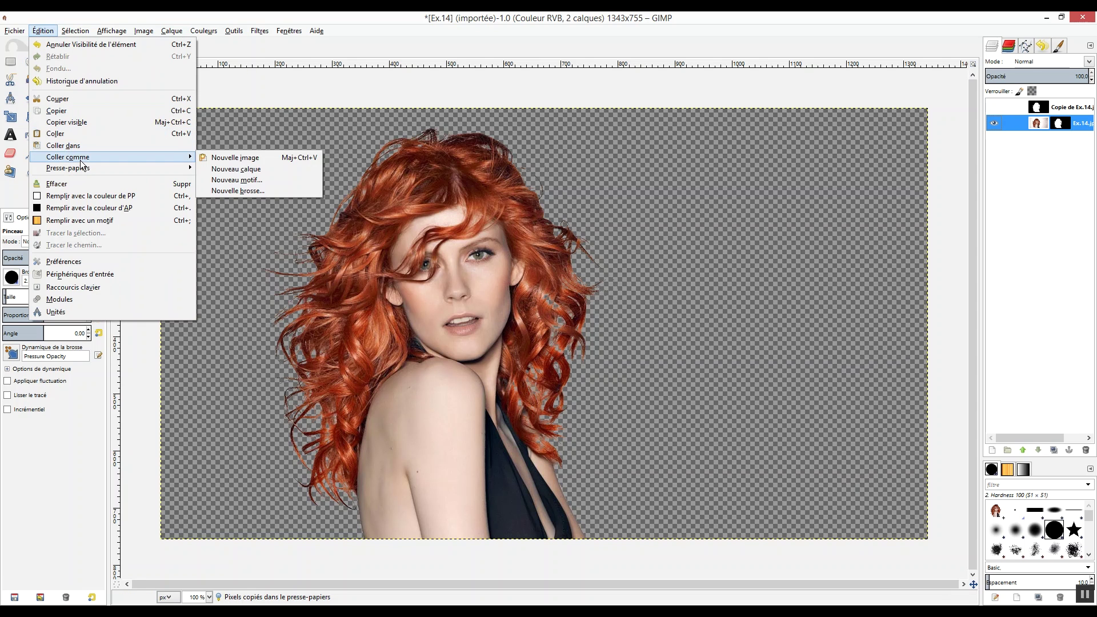
left_click(225, 170)
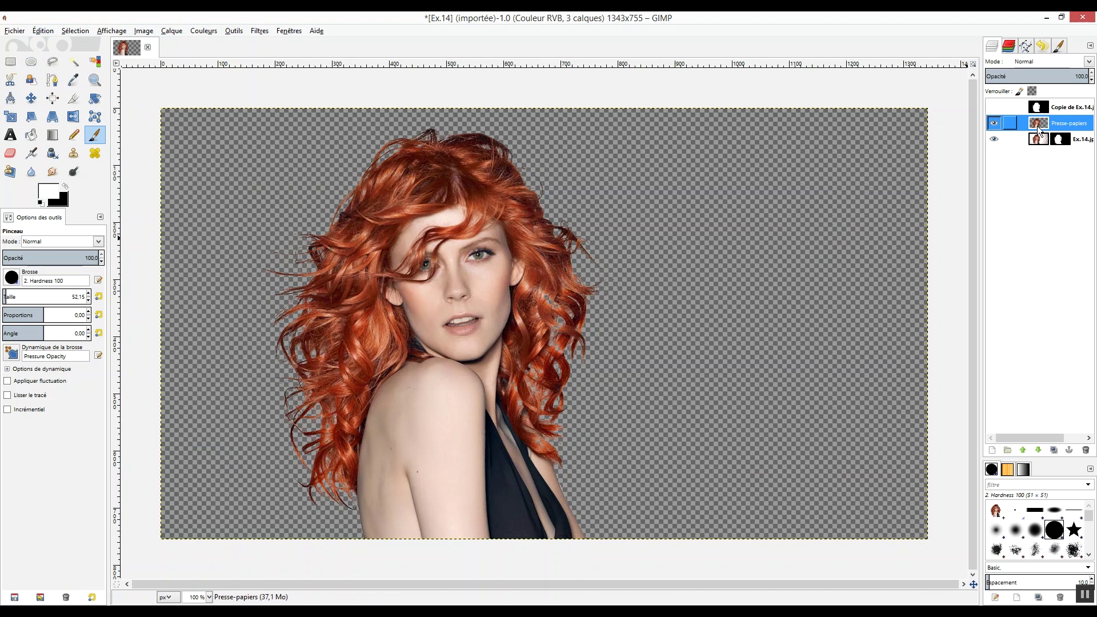
left_click(993, 139)
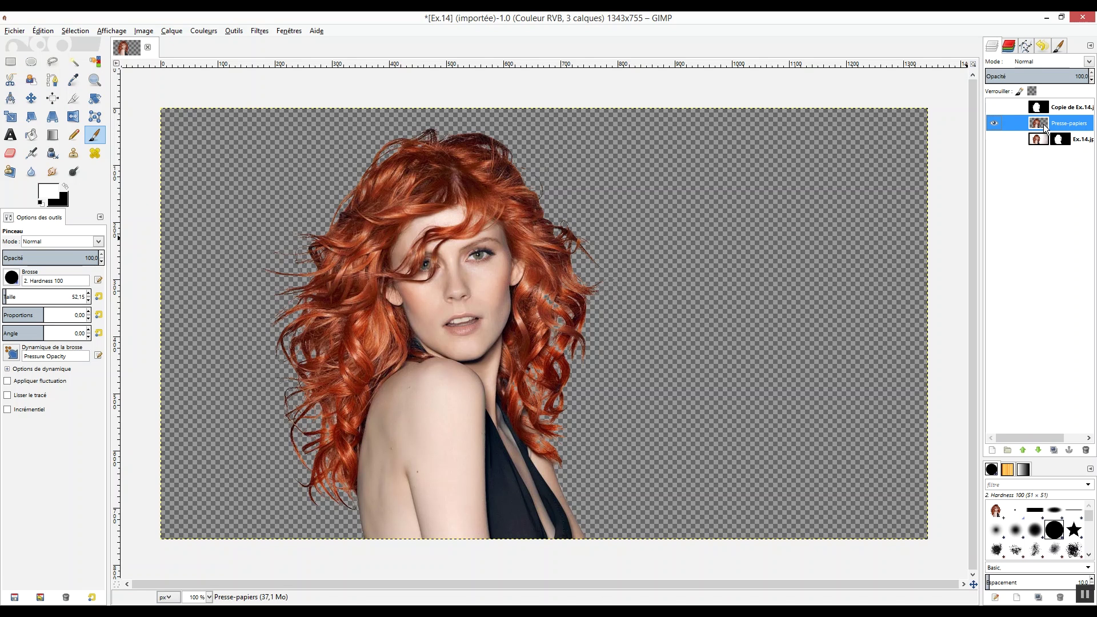